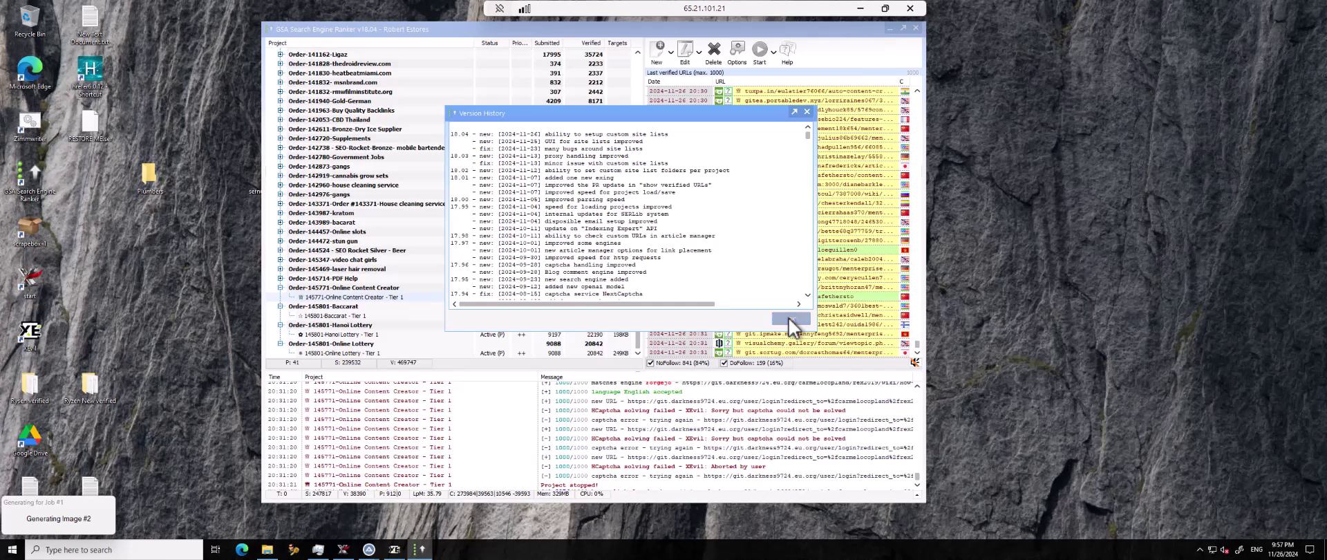
# Open the site lists in the advanced program settings.
pyautogui.click(738, 53)
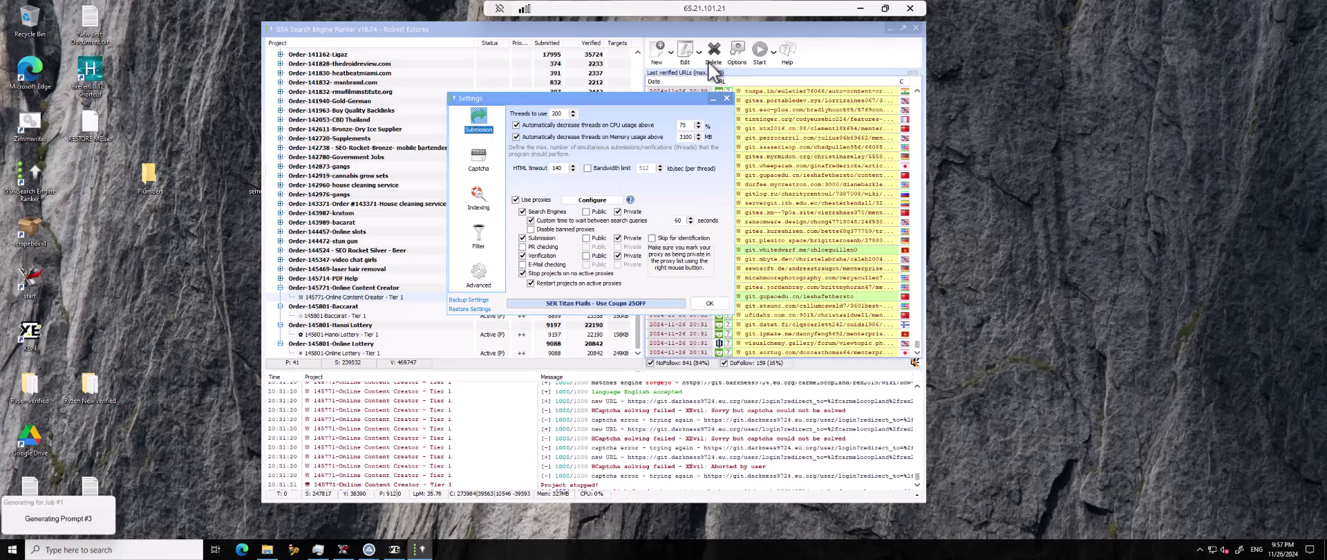
pyautogui.click(478, 273)
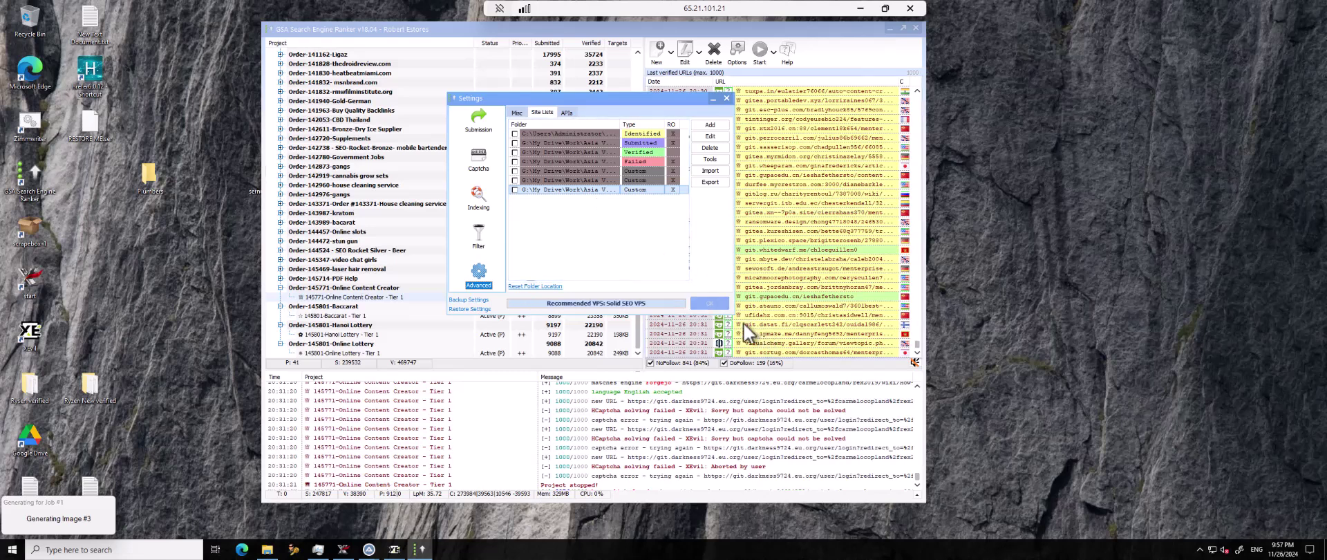
pyautogui.click(568, 217)
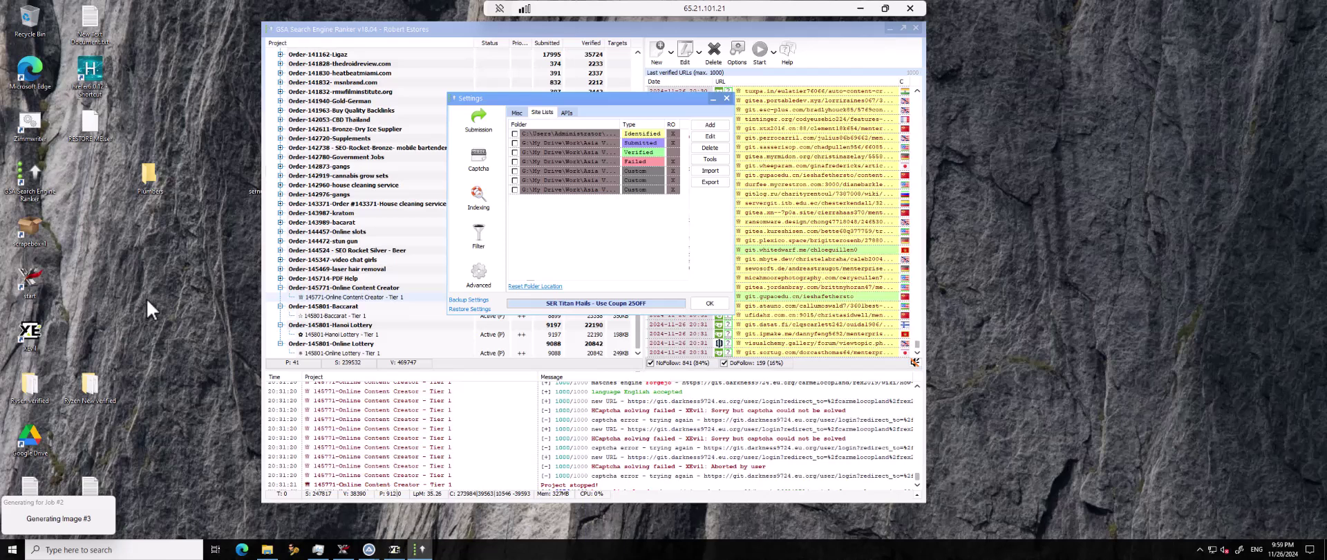
# Dismiss the ZimmWriter success message and close its Bulk Image Generator.
pyautogui.click(146, 173)
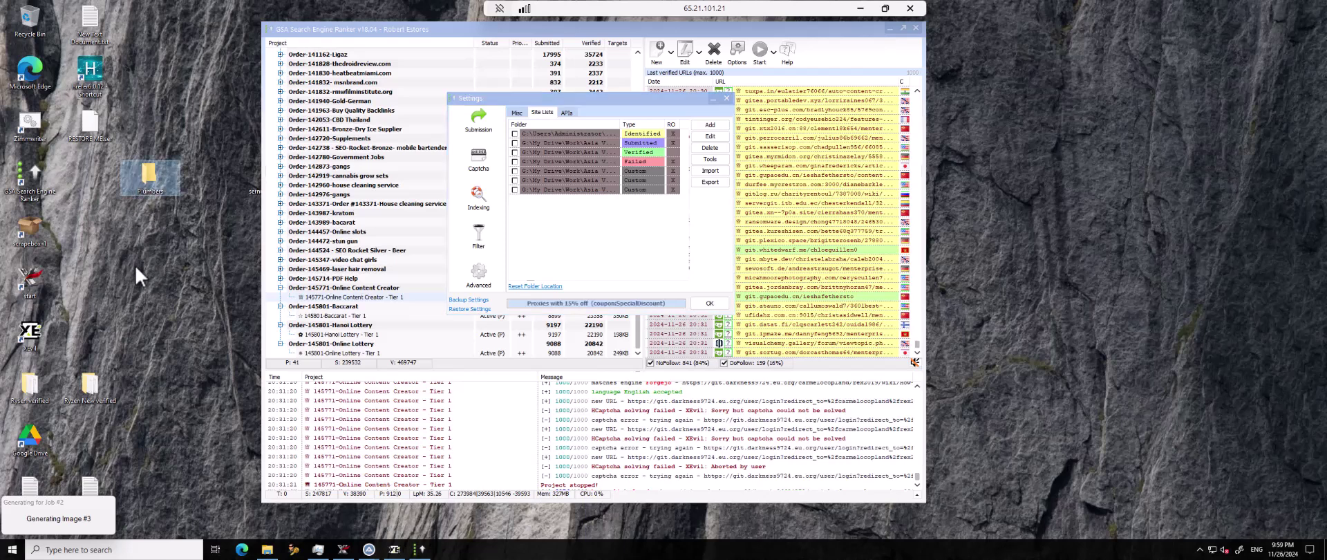
pyautogui.click(568, 189)
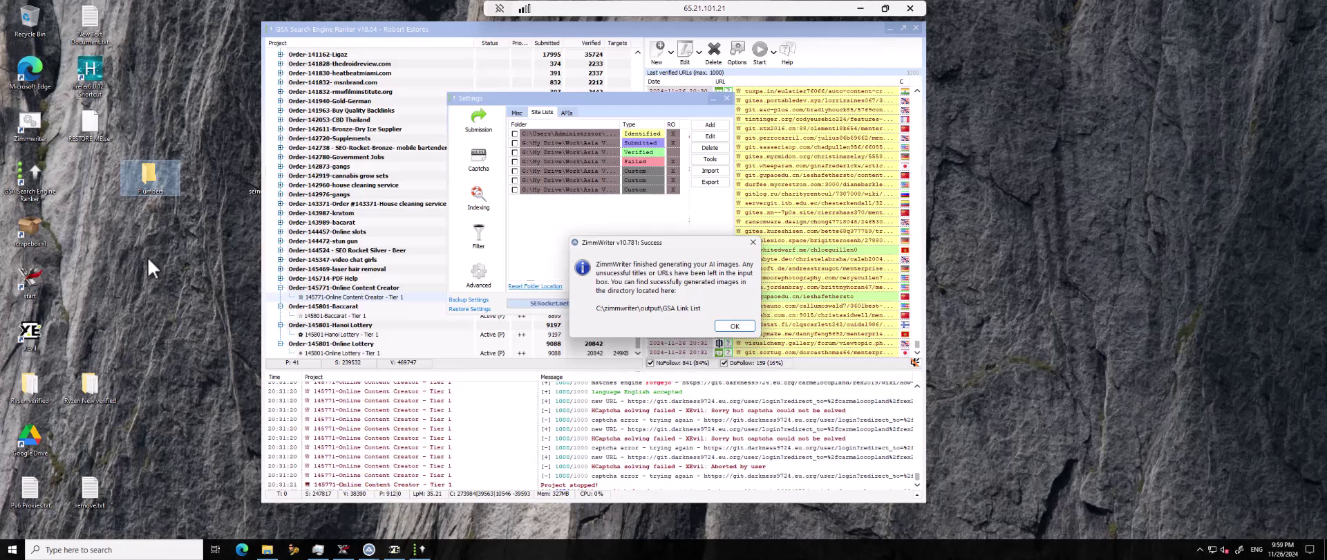
pyautogui.click(740, 327)
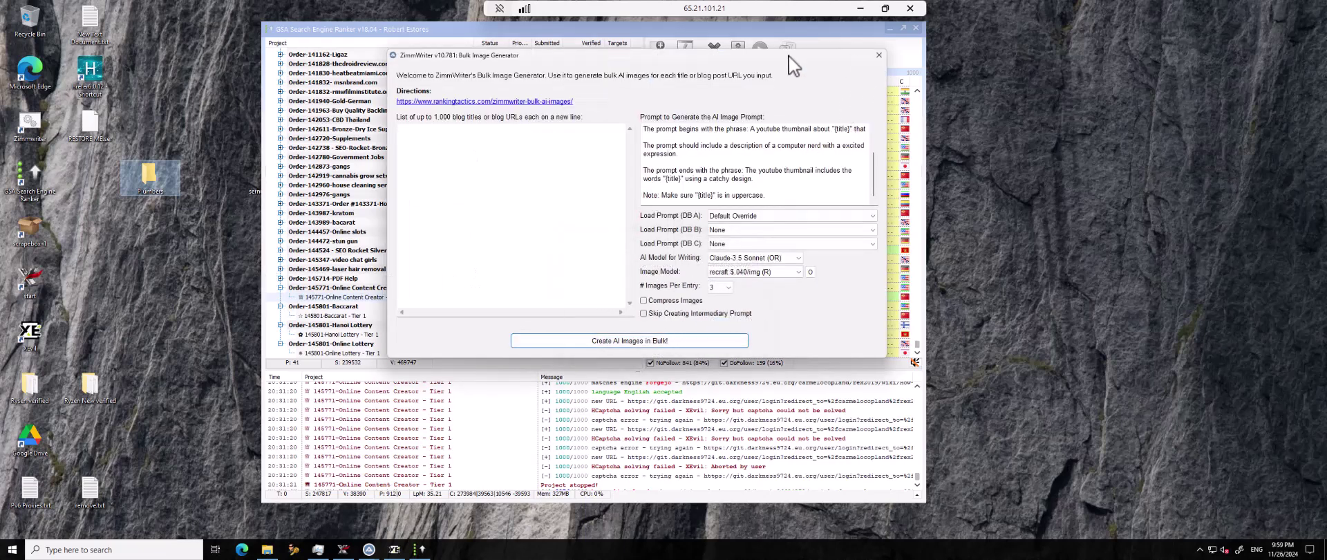
pyautogui.click(878, 56)
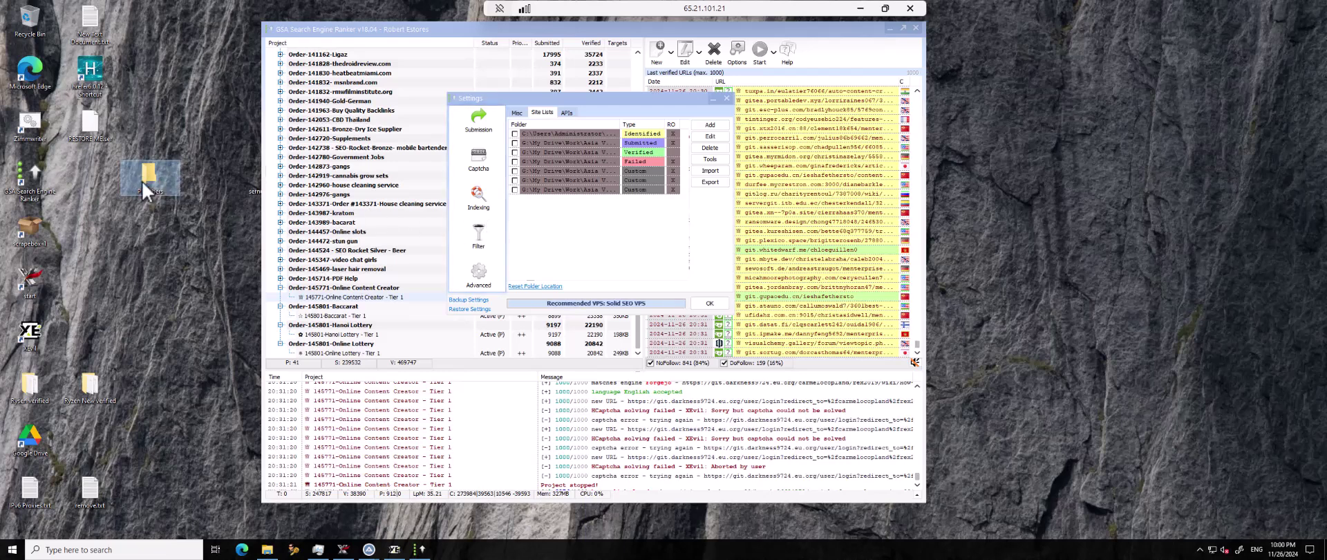
# Start a new site list for the desktop's Plumbers folder, with Add URLs set to Custom and Read Only enabled.
pyautogui.click(709, 126)
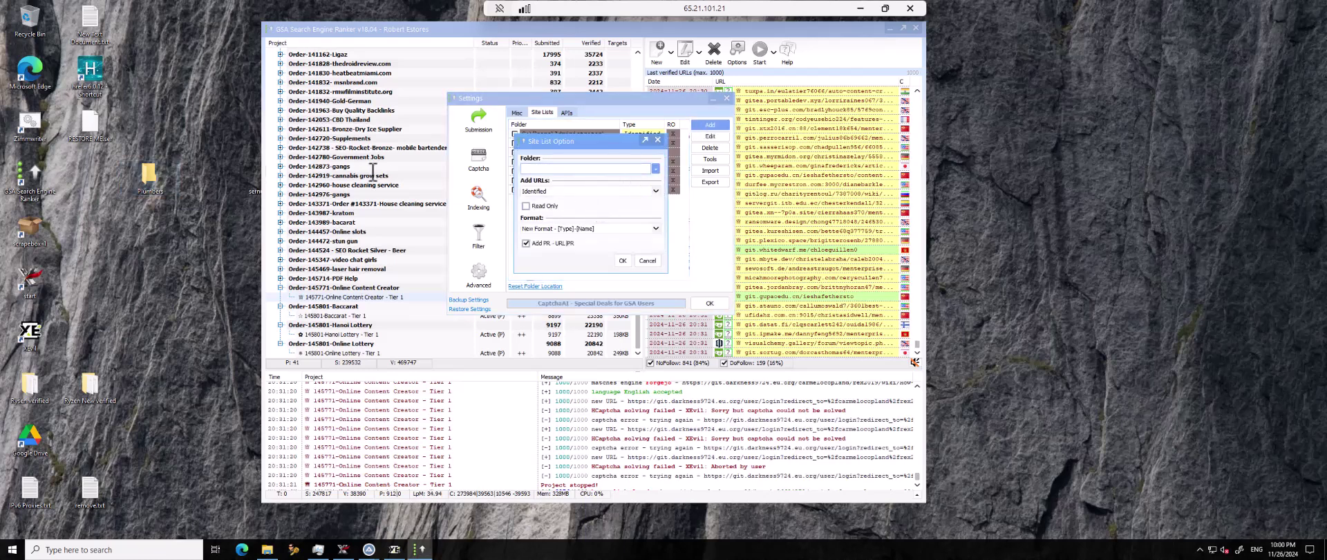
pyautogui.click(654, 169)
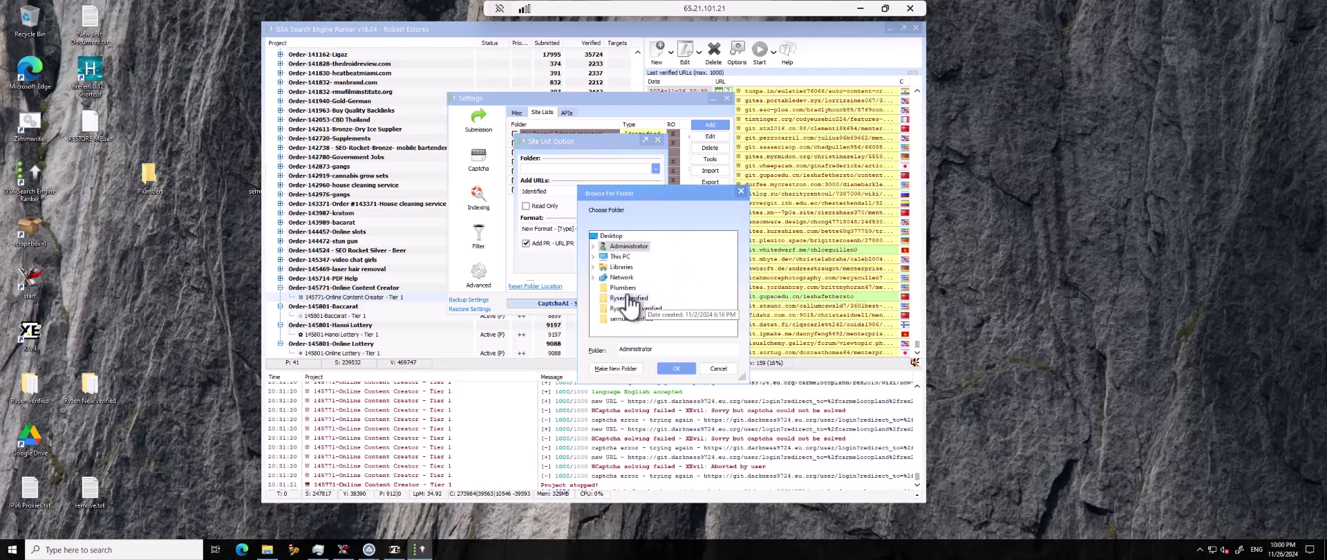
pyautogui.click(626, 287)
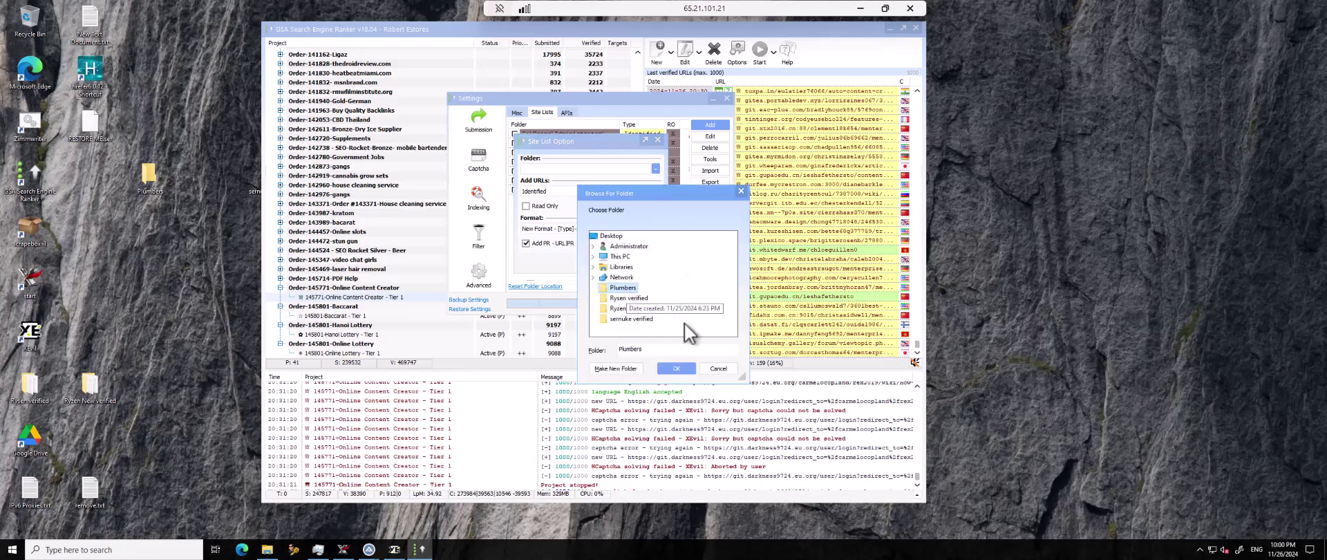
pyautogui.click(677, 368)
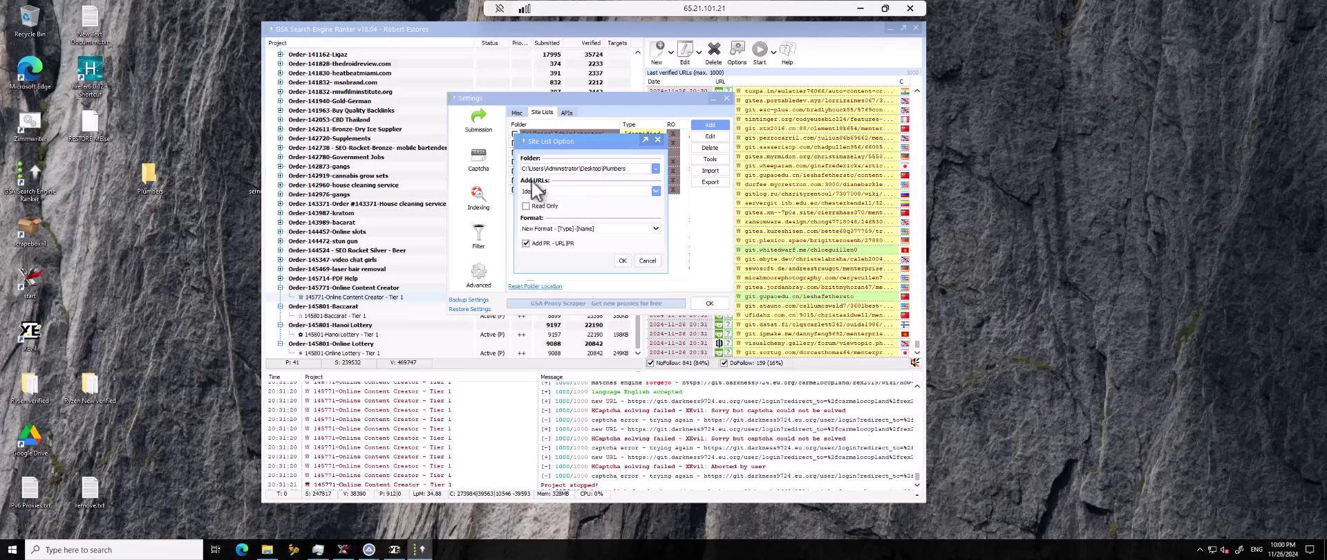
pyautogui.click(656, 190)
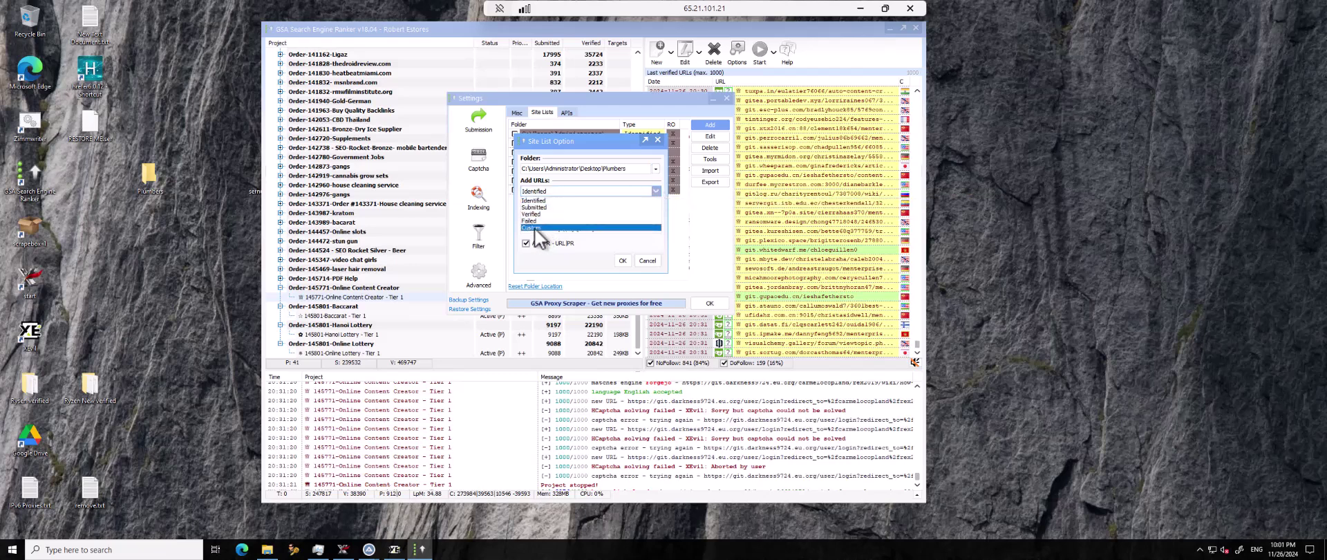
pyautogui.click(532, 227)
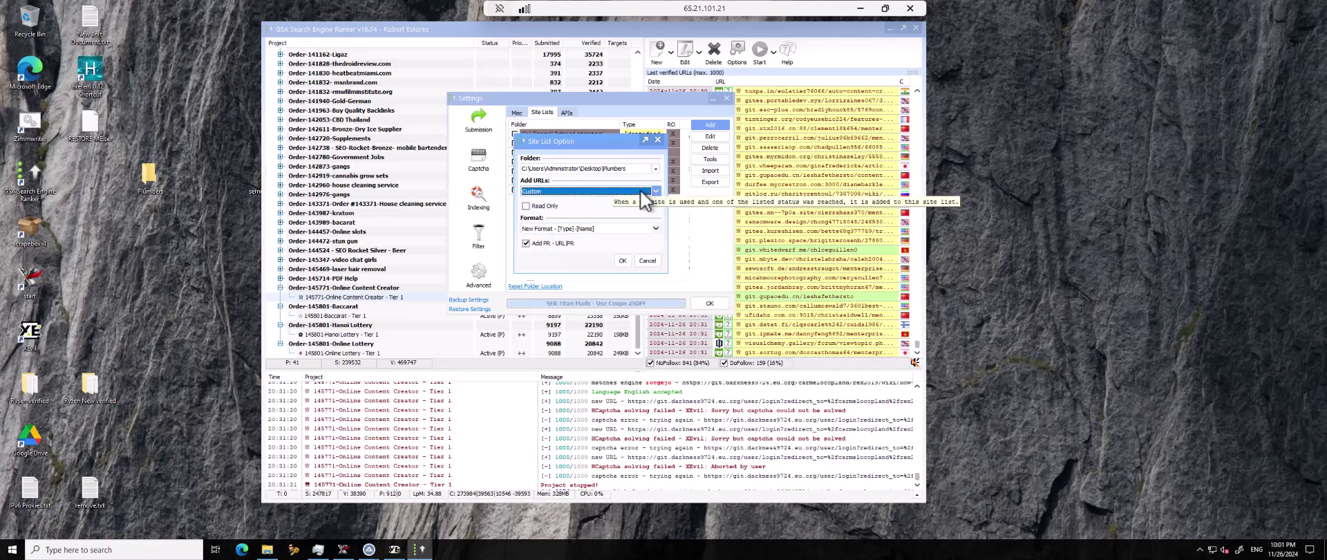
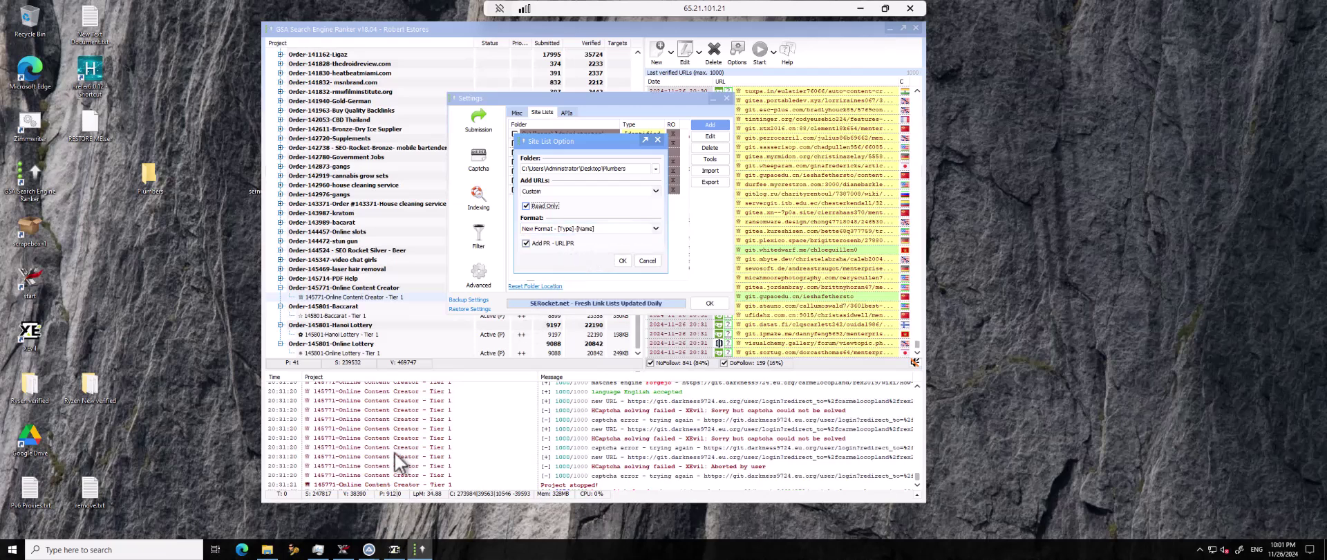
# Look over the site list files and their naming in the site_list-identified folder.
pyautogui.moveTo(268, 551)
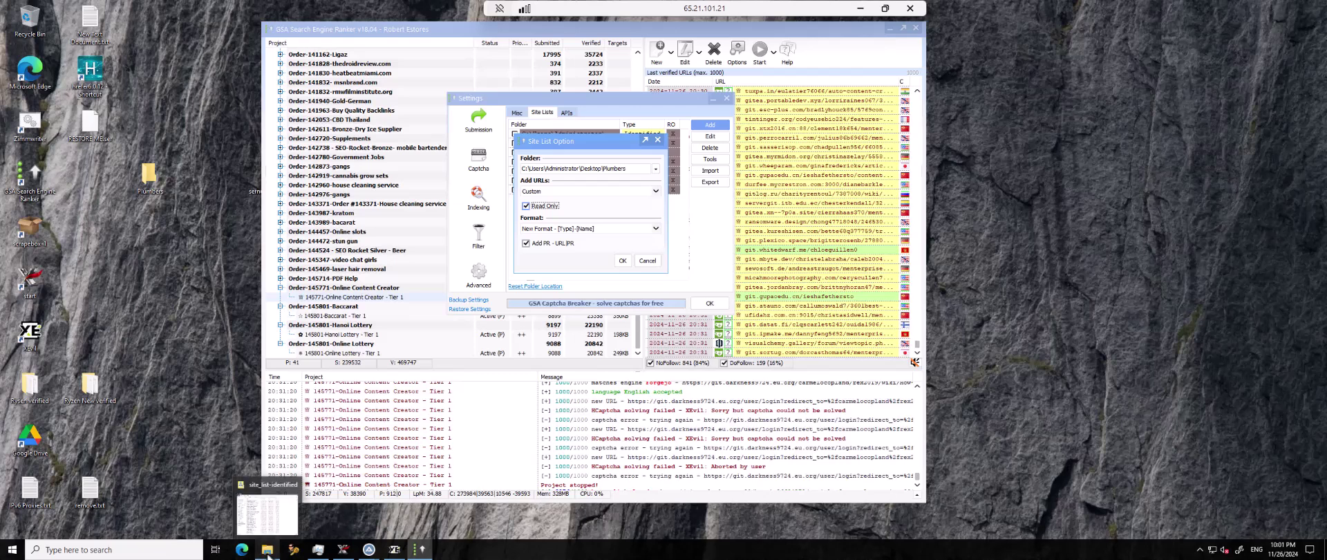
pyautogui.click(267, 482)
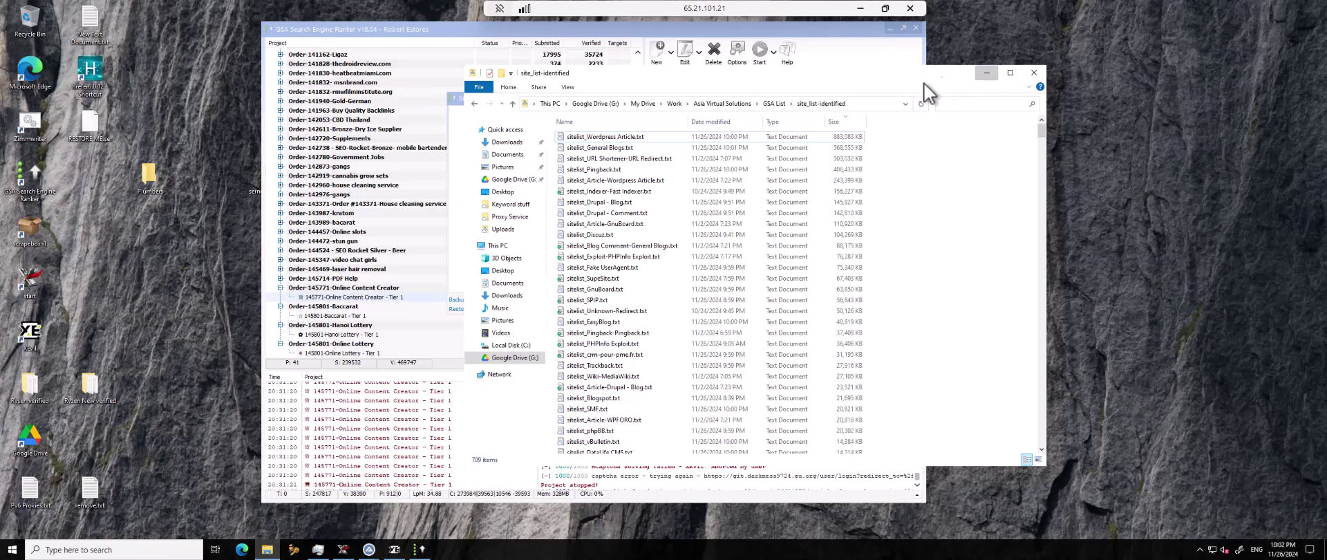
pyautogui.click(987, 72)
# Set the new site list to Old Format - [Name] with Add PR turned off, and save it.
pyautogui.click(627, 231)
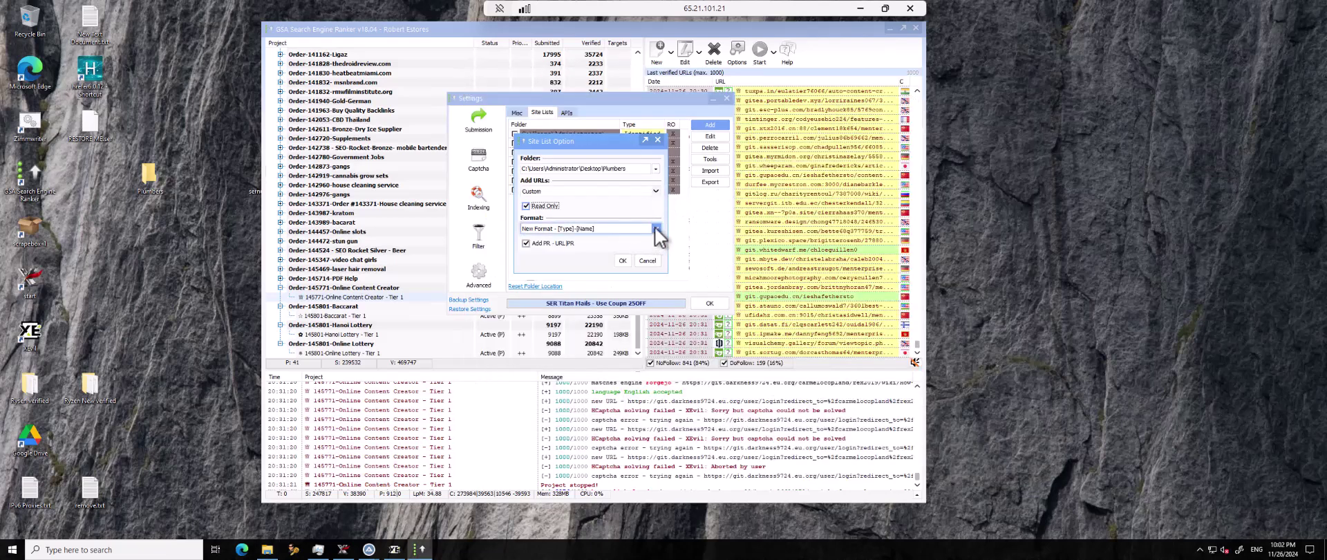
pyautogui.click(653, 227)
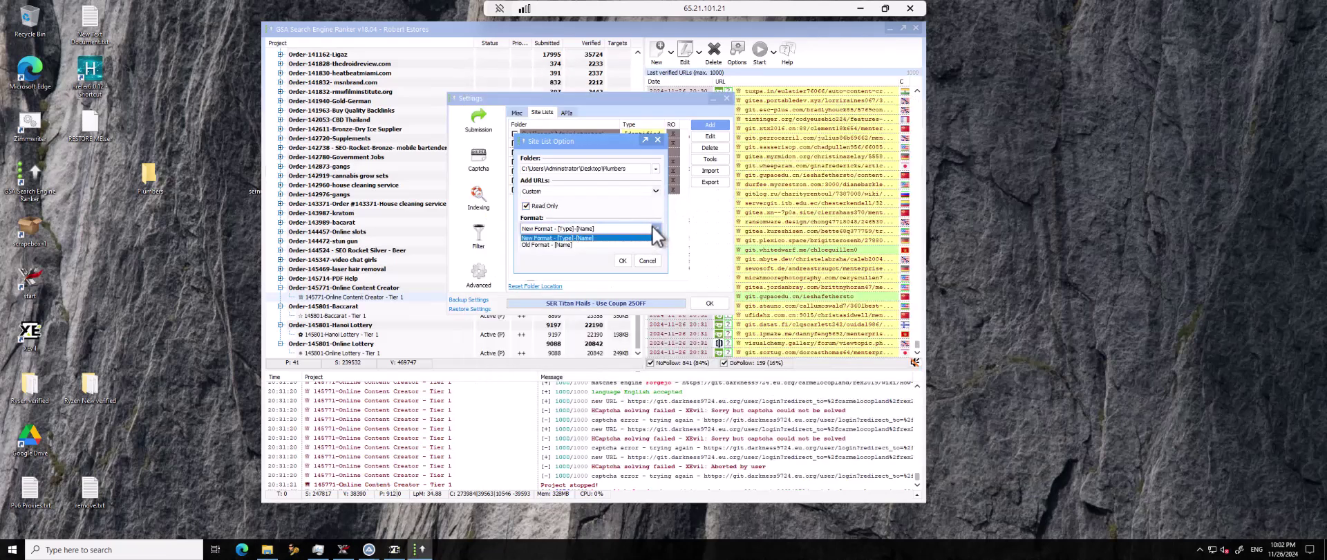
pyautogui.click(581, 257)
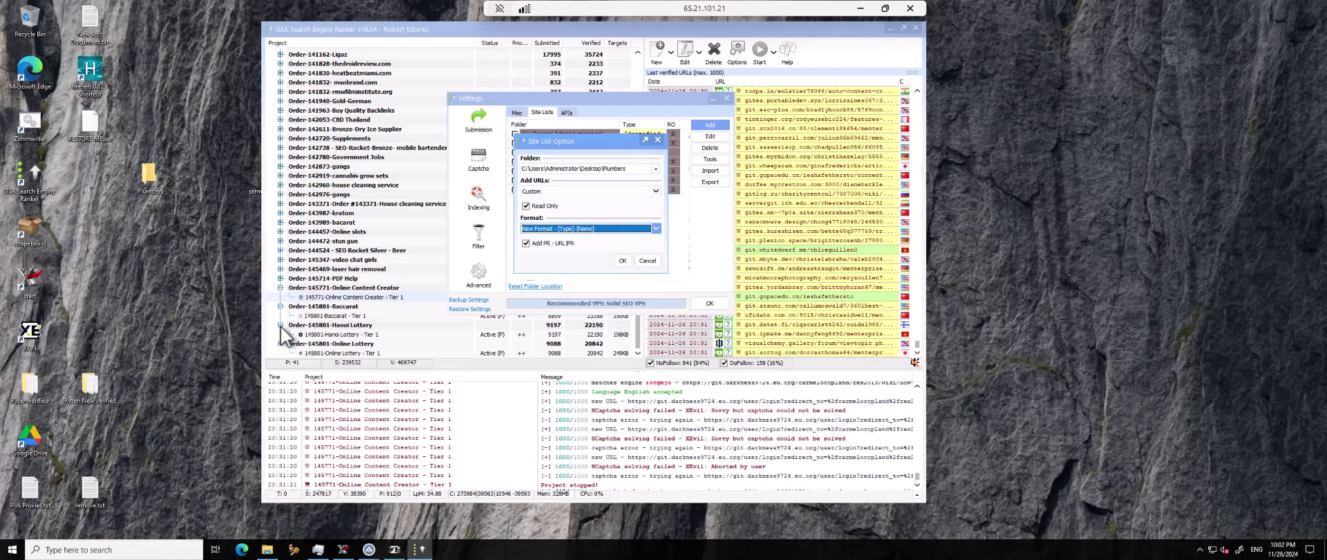
pyautogui.click(603, 227)
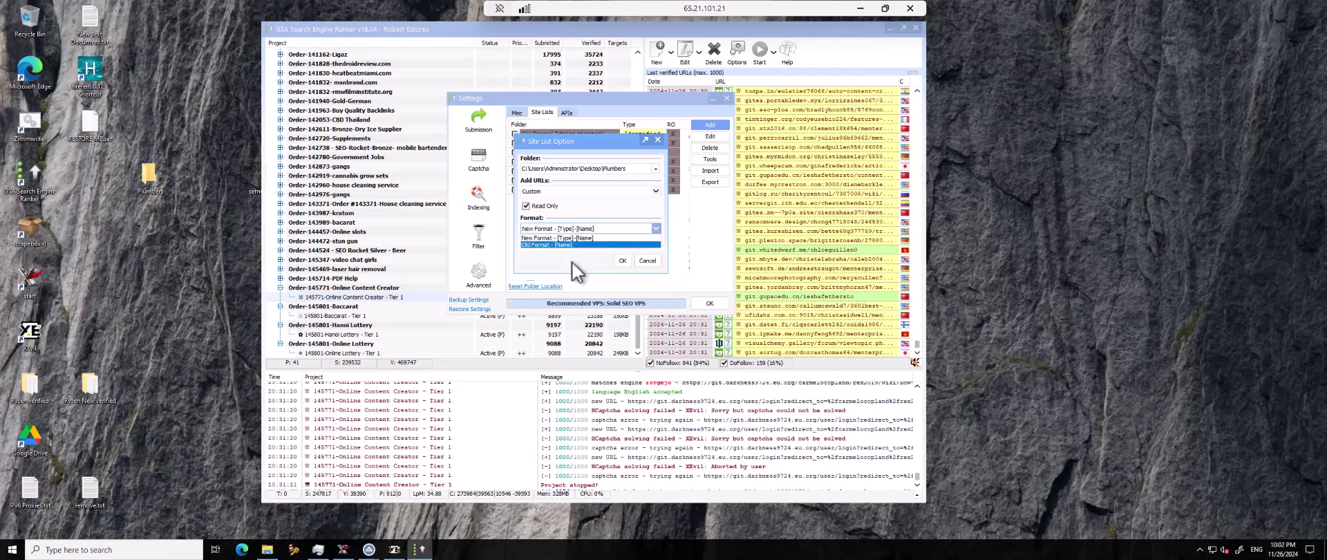
pyautogui.click(565, 245)
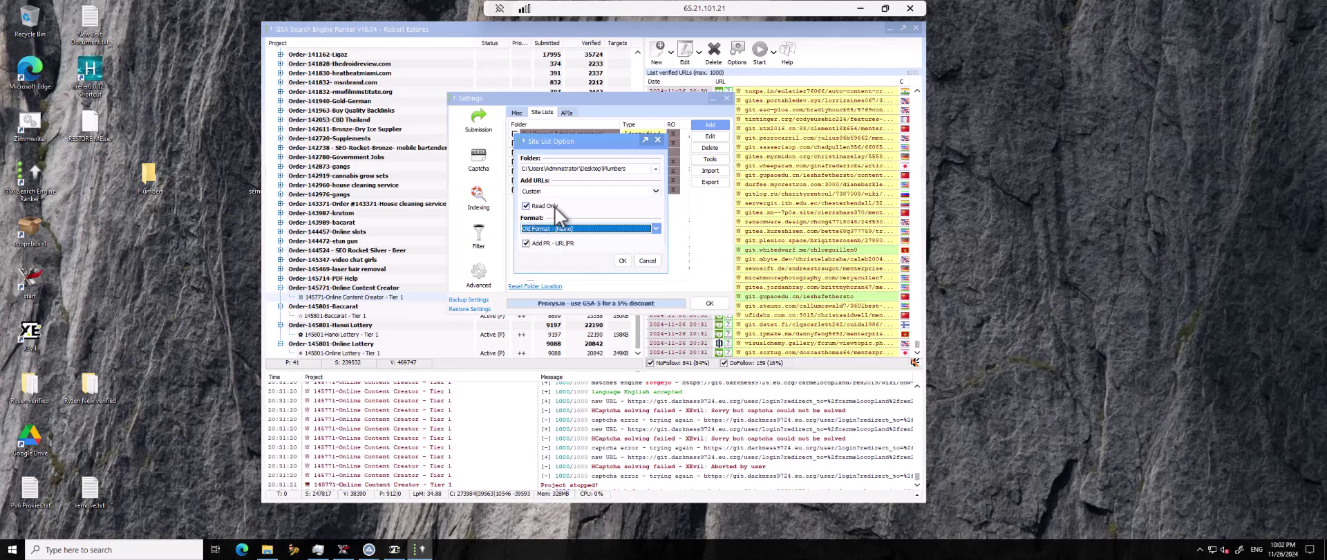
pyautogui.click(525, 243)
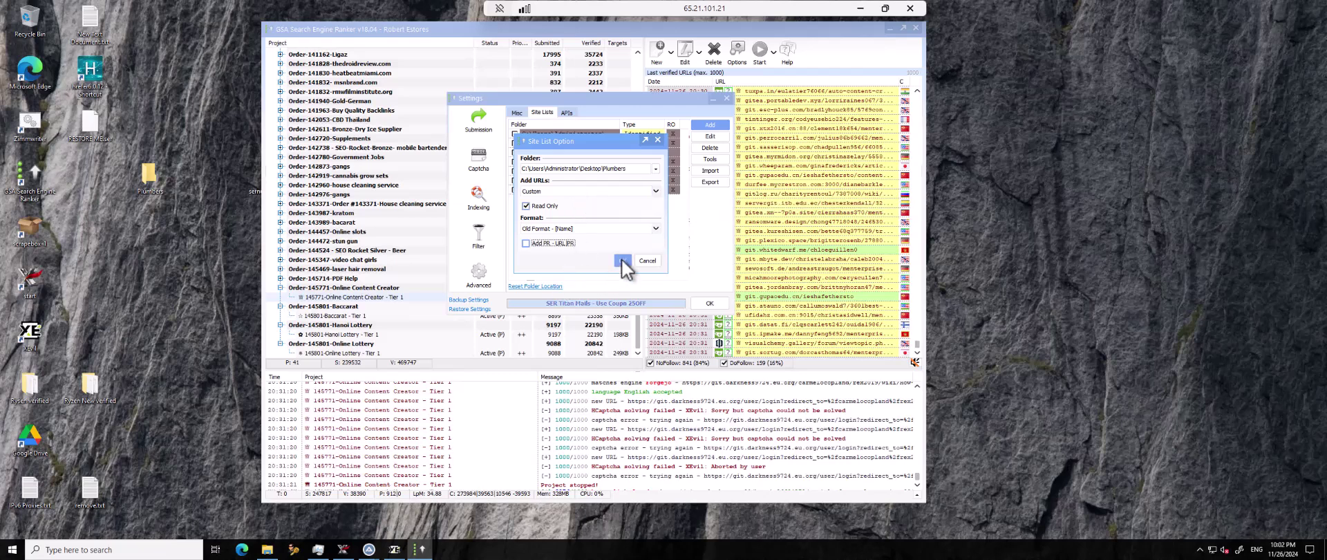
pyautogui.click(621, 261)
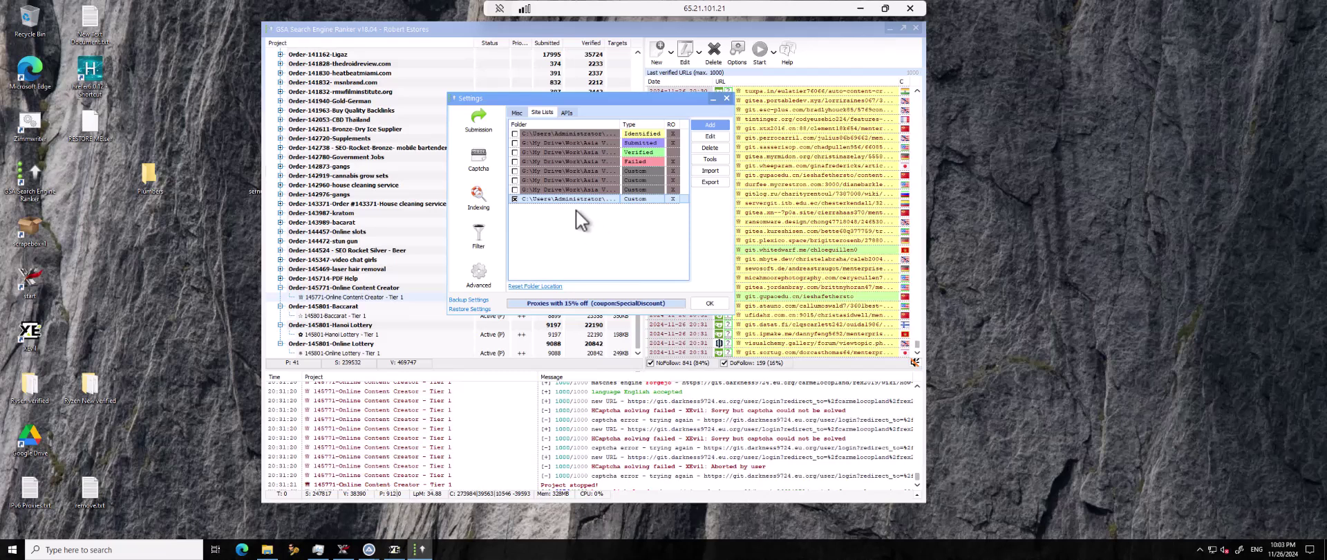
pyautogui.rightClick(579, 197)
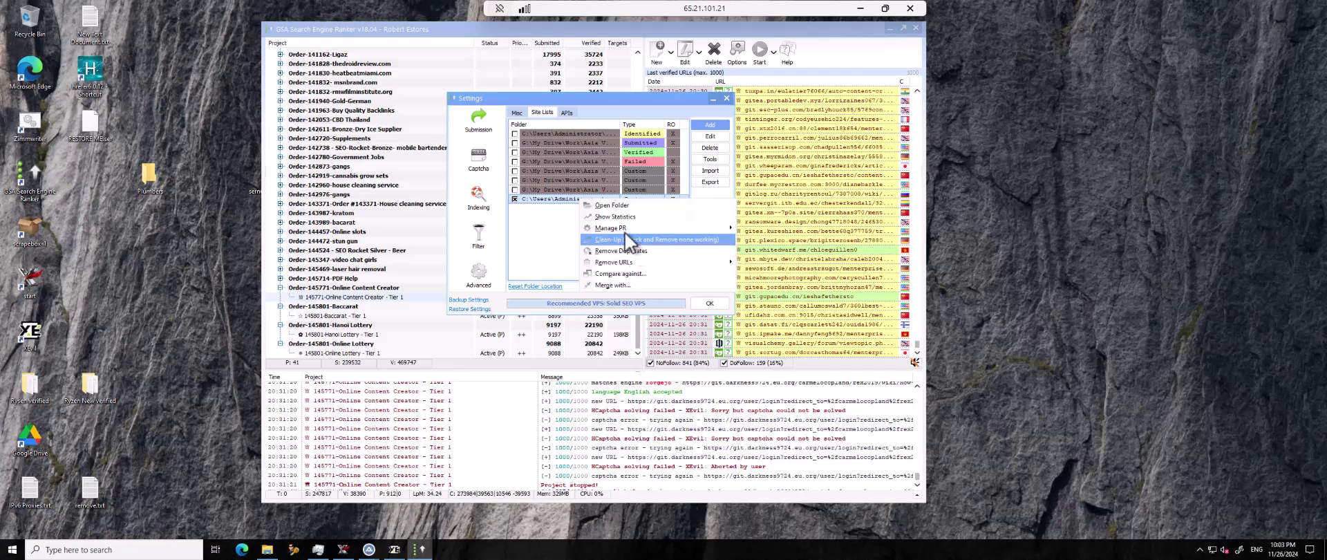
pyautogui.moveTo(612, 228)
pyautogui.click(544, 250)
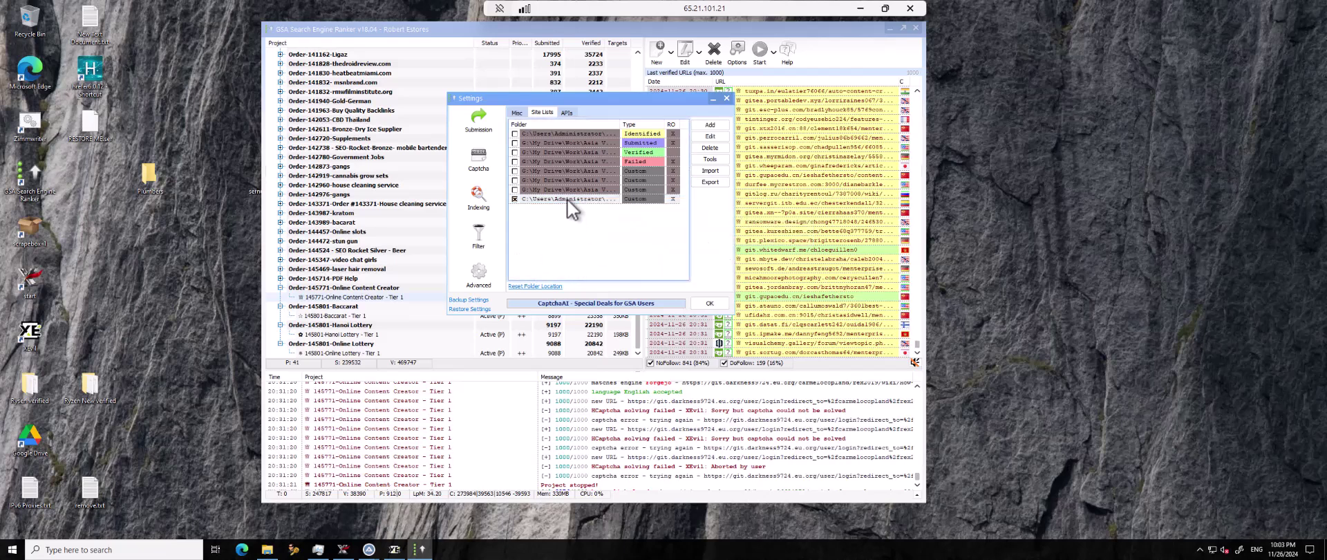
# Disable the newly added Plumbers site list in the global settings and save the settings.
pyautogui.click(514, 199)
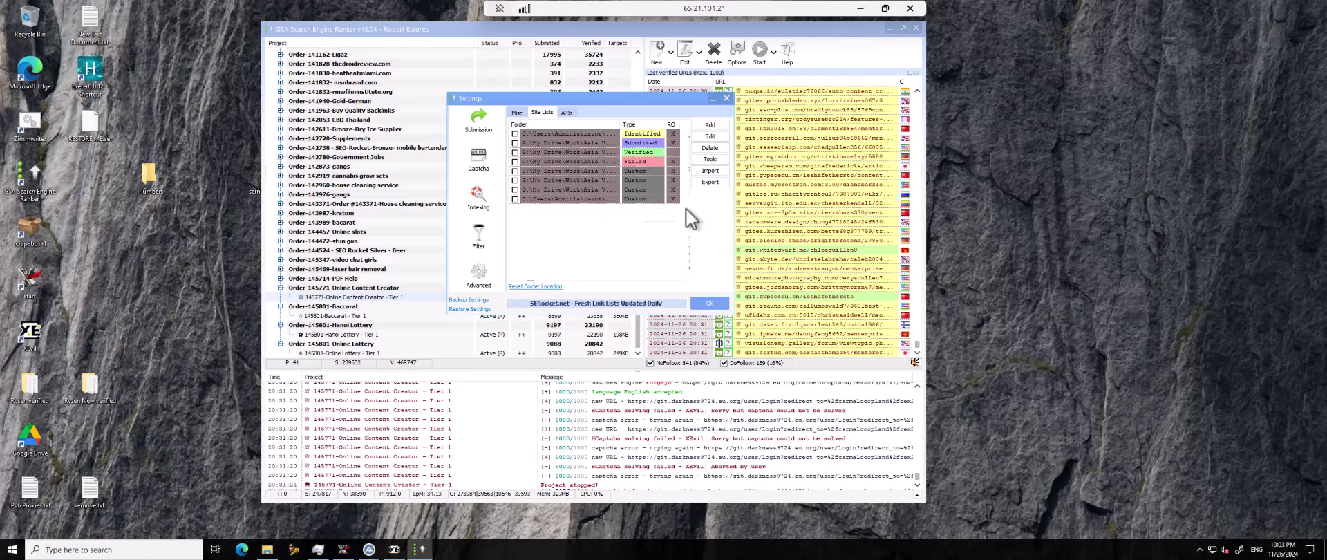
pyautogui.click(709, 302)
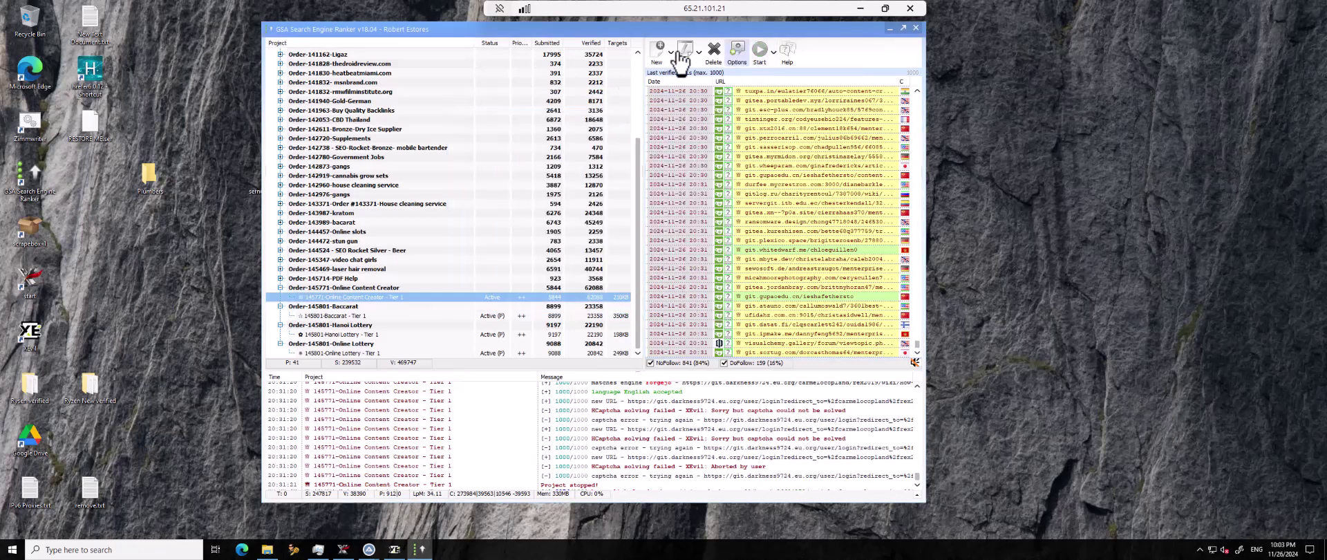
# Start a new project and turn off the Other source under its option to use URLs from global site lists.
pyautogui.click(657, 51)
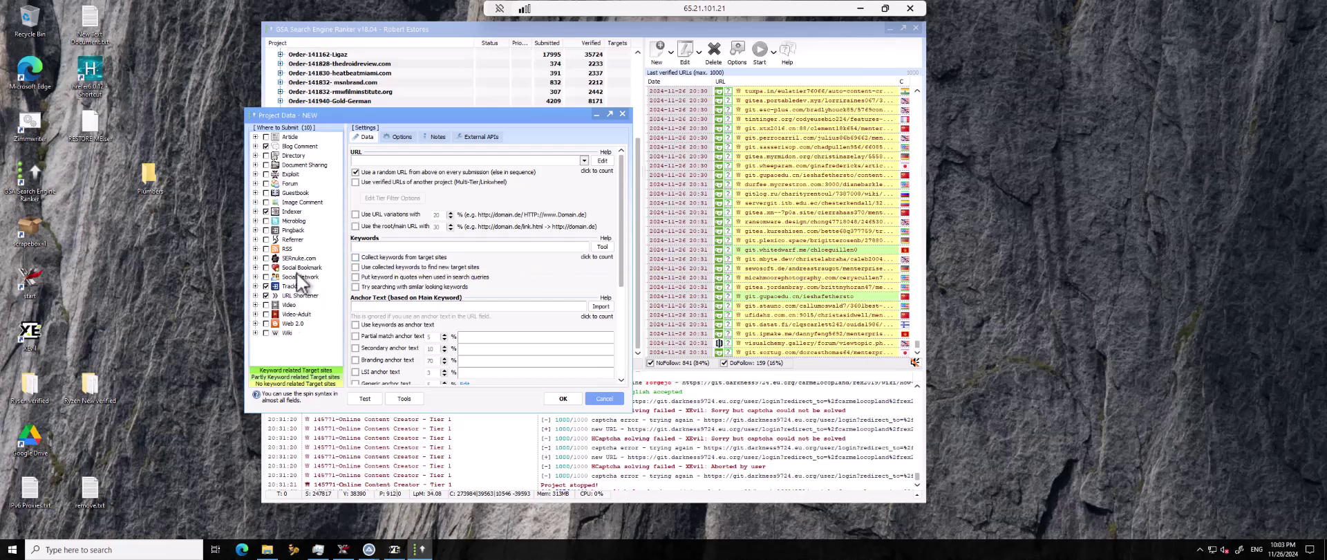
pyautogui.click(400, 136)
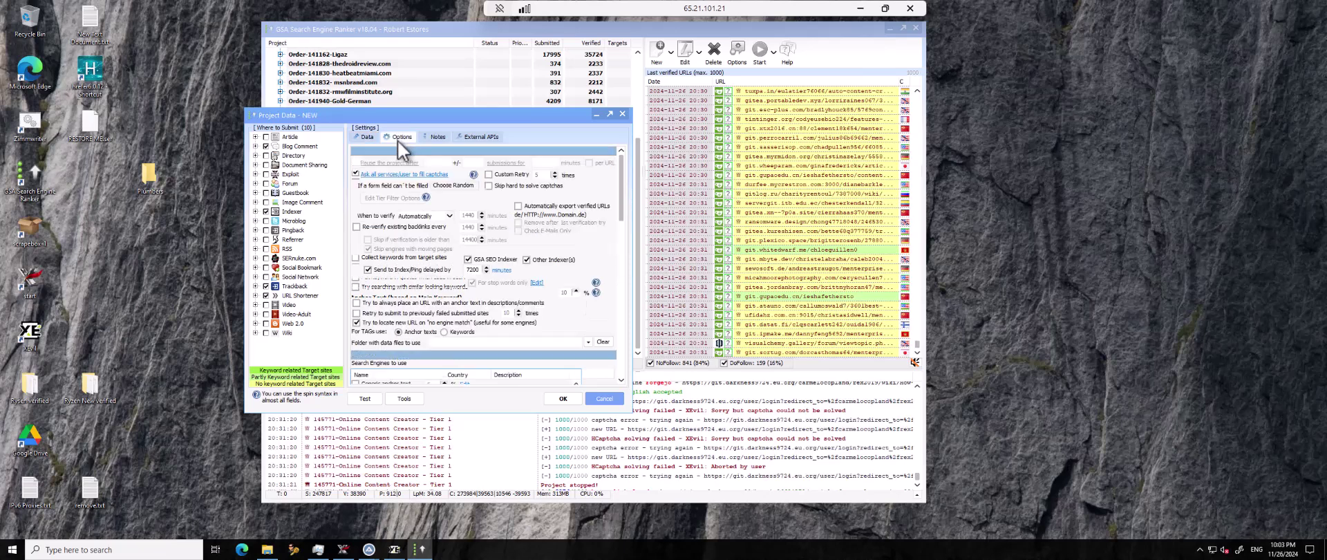
pyautogui.moveTo(621, 196); pyautogui.dragTo(628, 261)
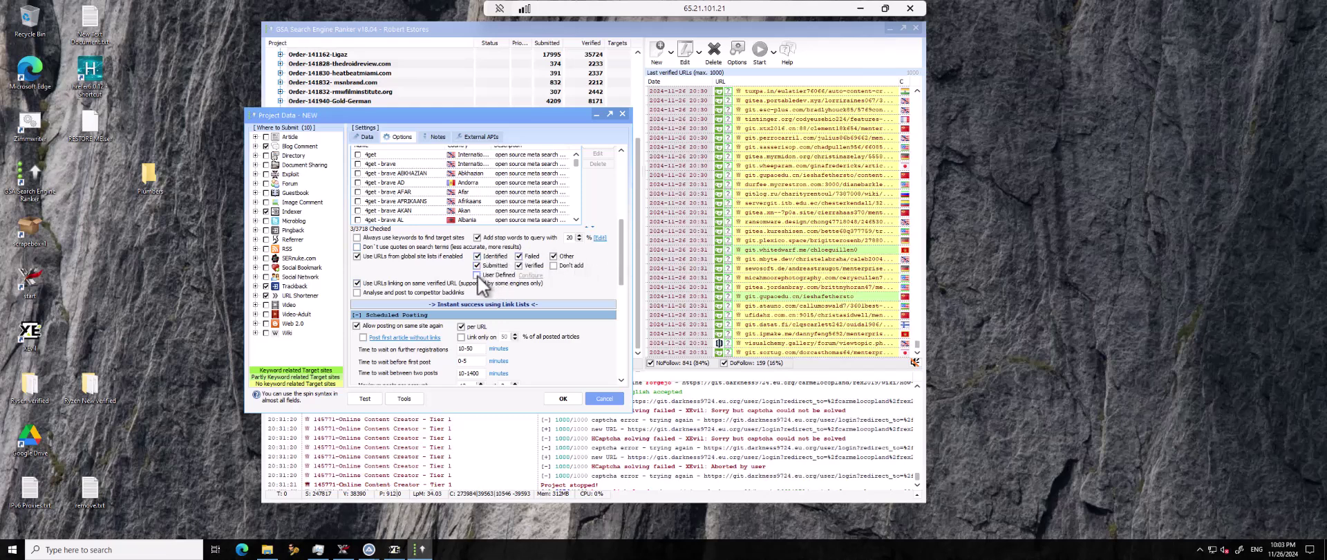
pyautogui.click(553, 255)
pyautogui.click(553, 255)
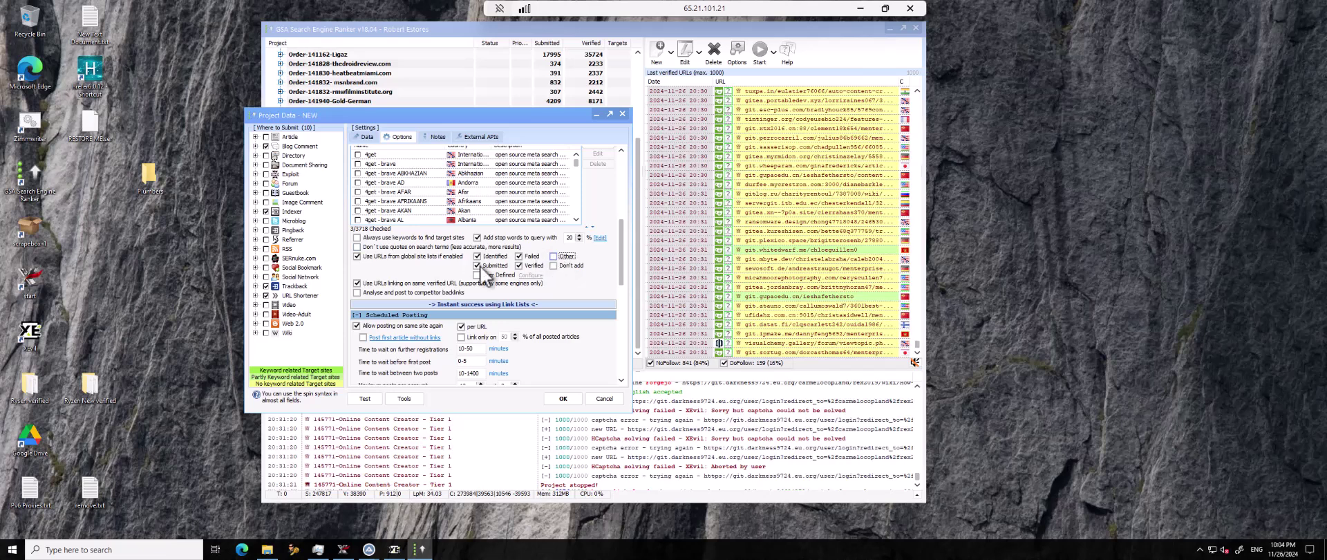
# Review the custom site lists offered under the project's Other source, cancelling the selection each time.
pyautogui.click(553, 255)
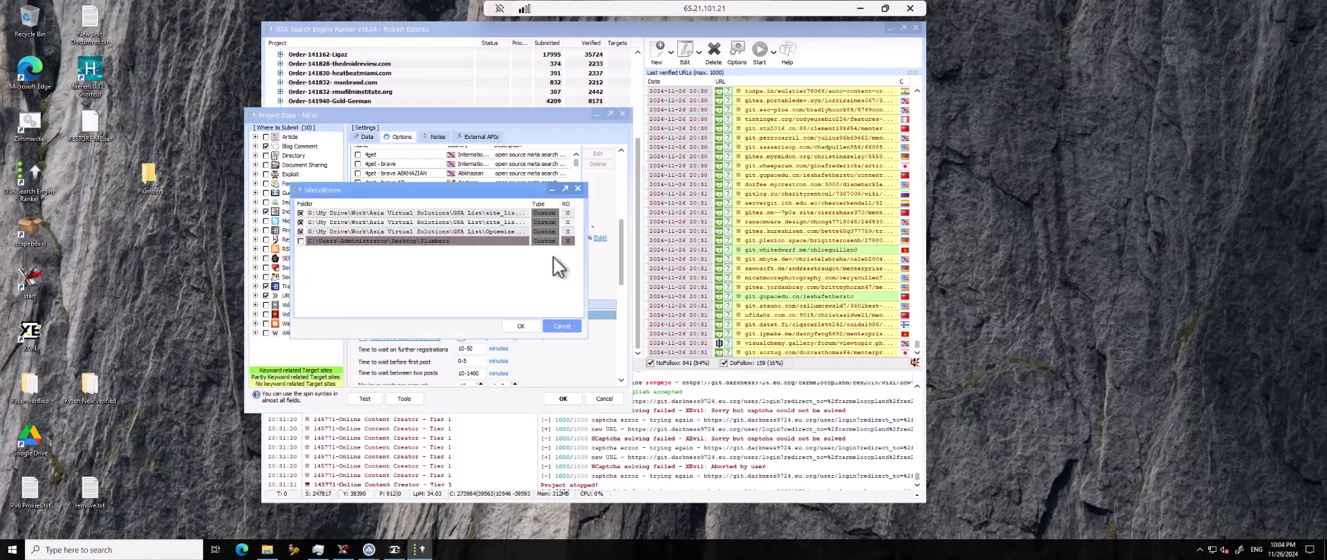
pyautogui.click(559, 324)
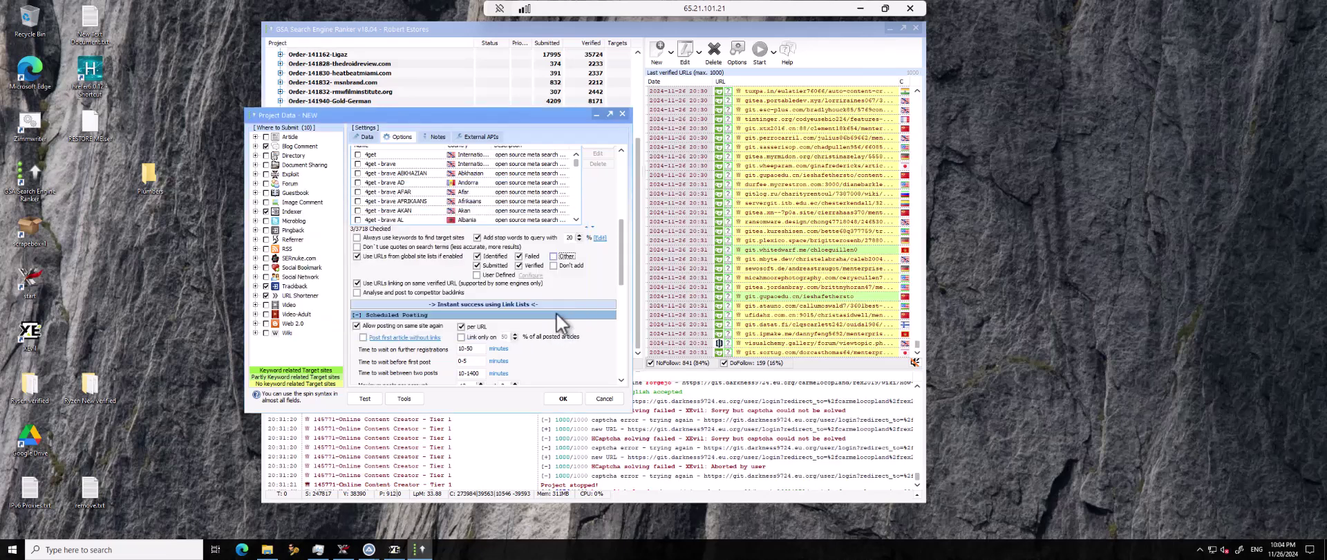
pyautogui.click(562, 254)
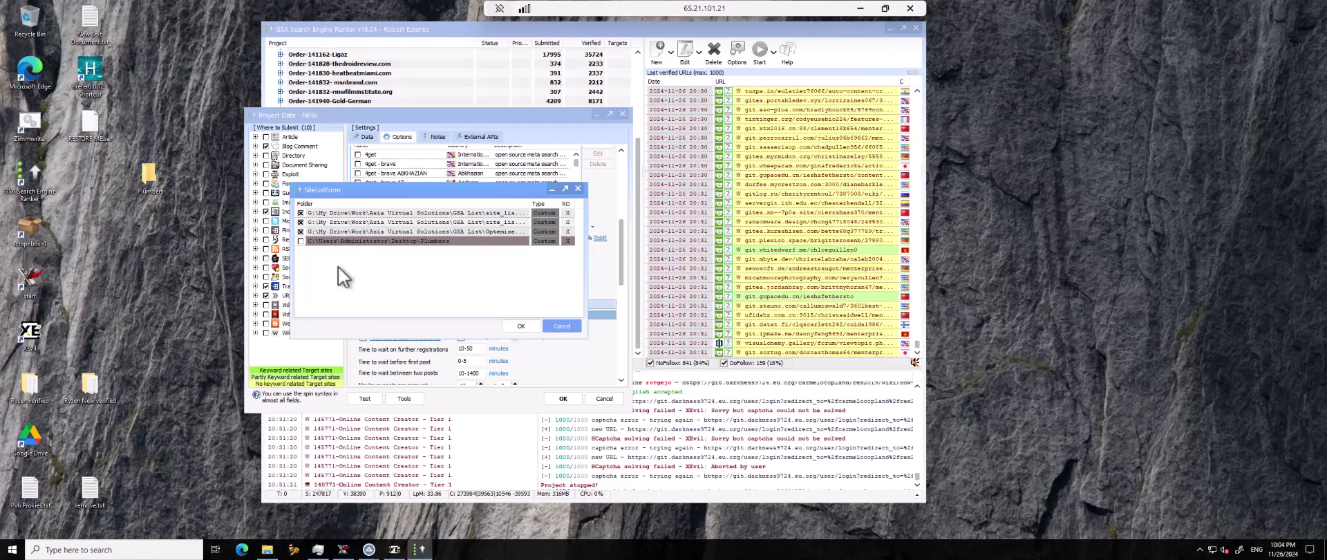
pyautogui.click(558, 322)
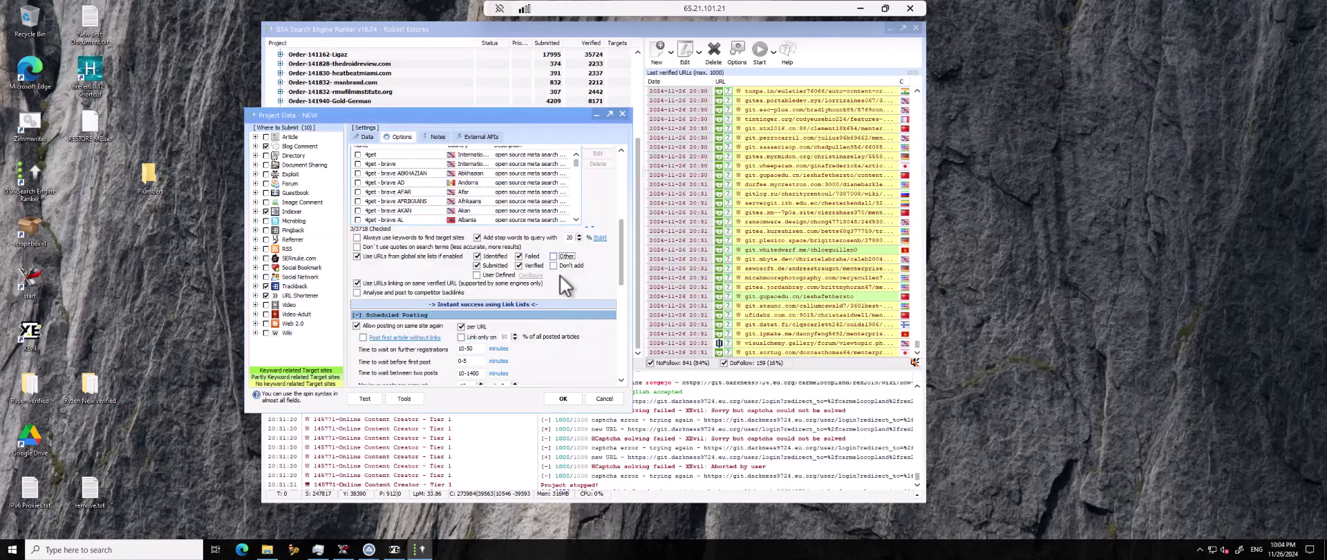
# Switch the project's global site list source to User Defined and keep only the last Desktop\Plumbers custom list selected.
pyautogui.click(476, 275)
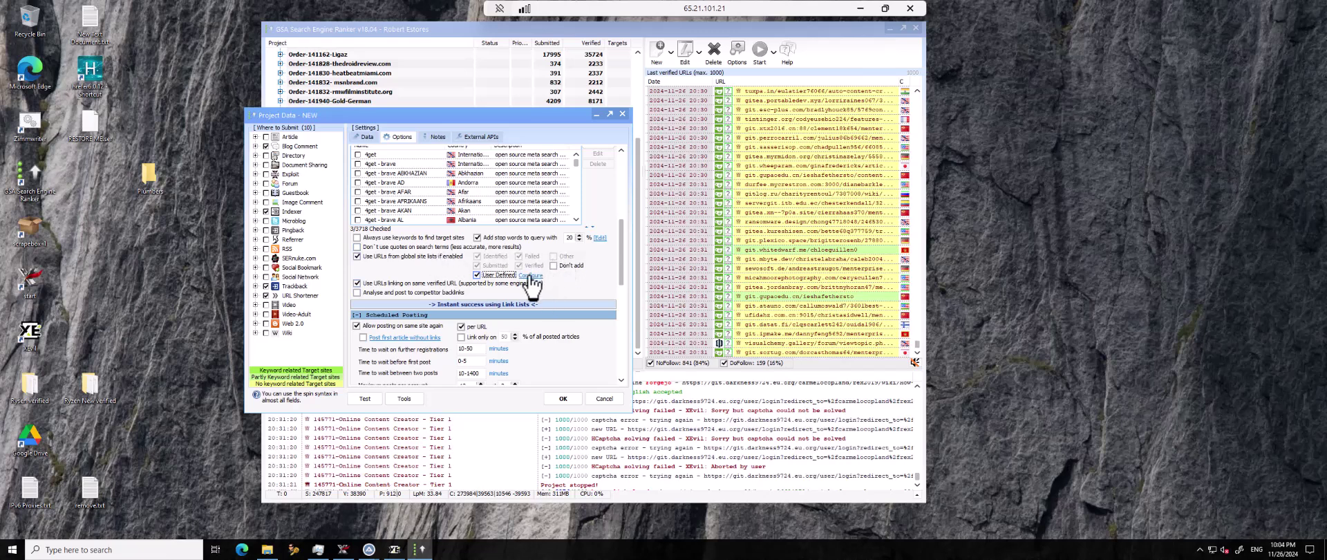
pyautogui.click(530, 277)
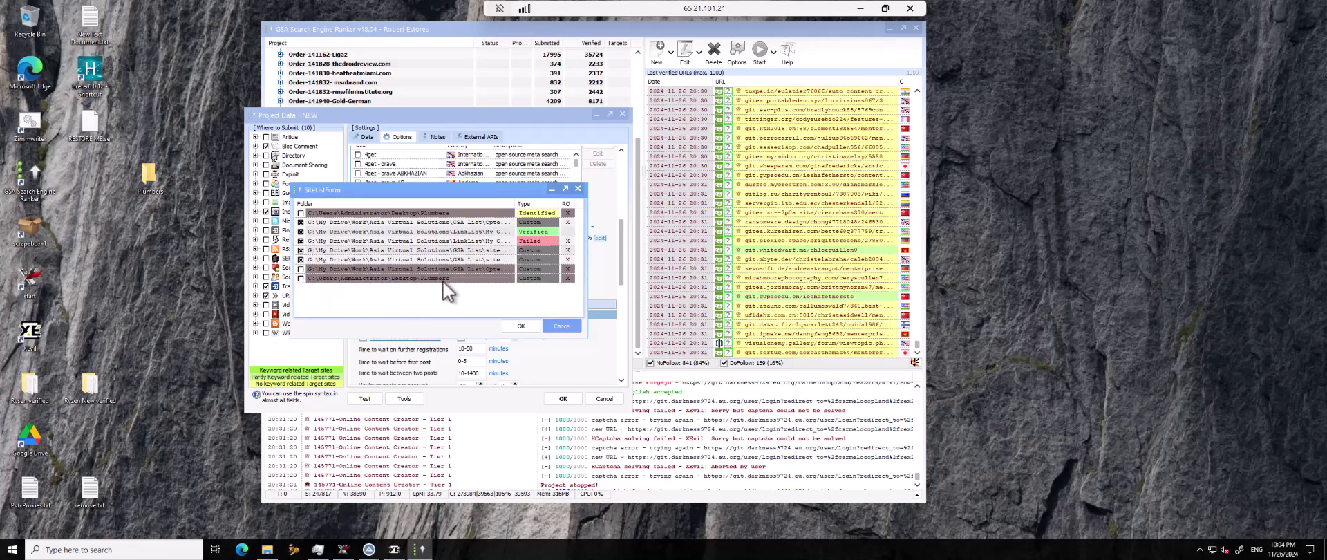
pyautogui.click(301, 279)
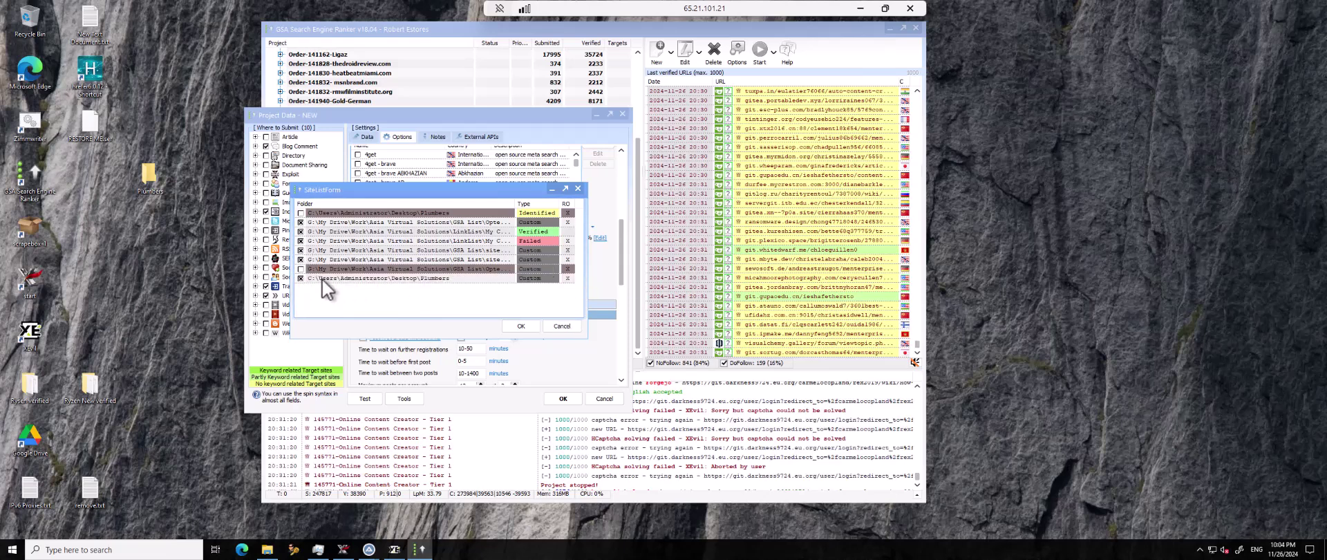
pyautogui.click(301, 259)
pyautogui.click(301, 249)
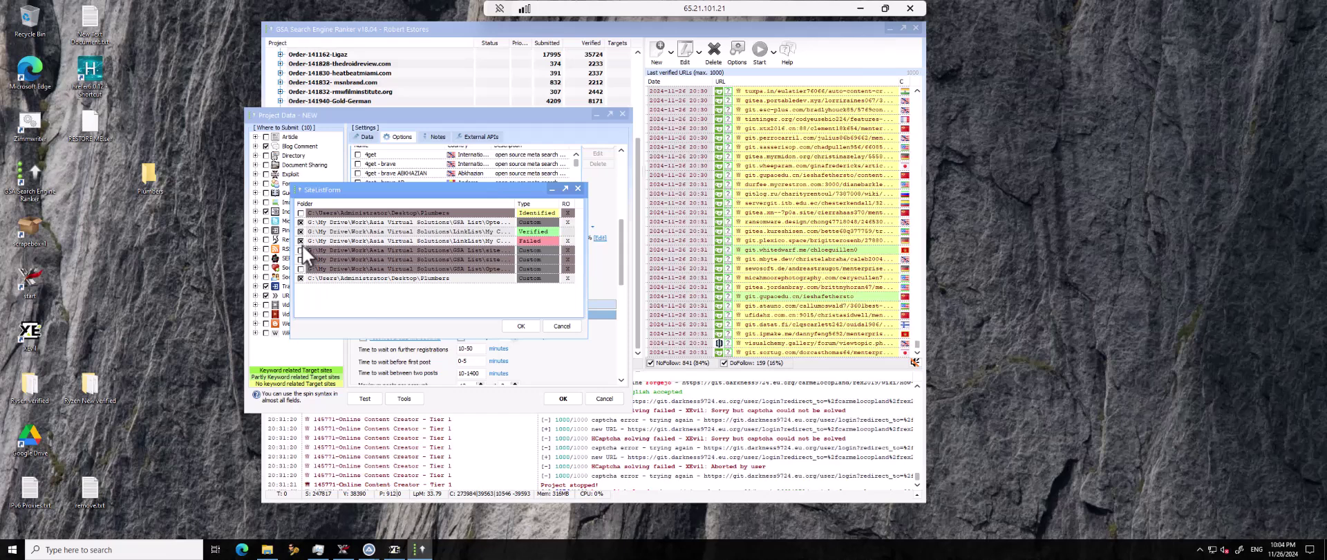
pyautogui.click(301, 241)
pyautogui.click(300, 230)
pyautogui.click(300, 221)
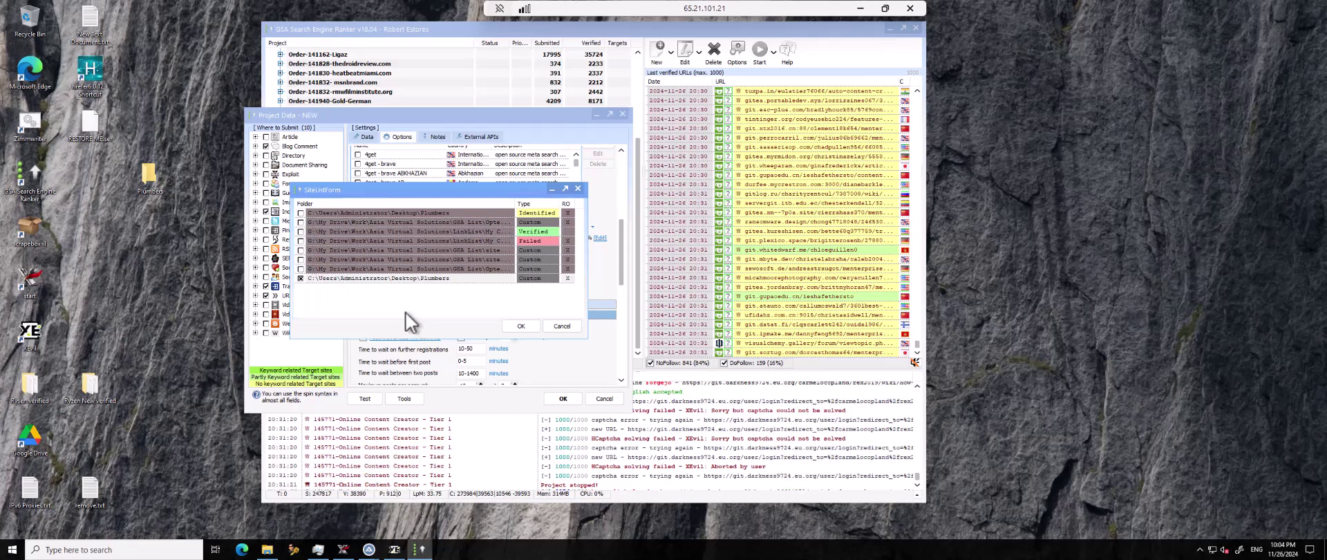
pyautogui.click(519, 325)
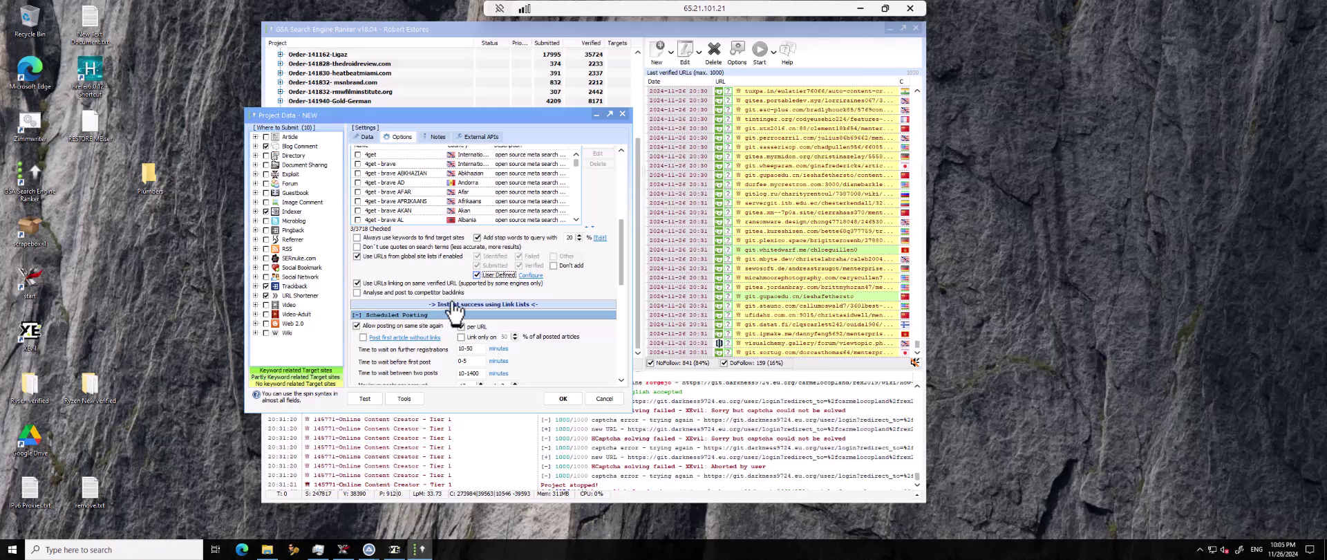
# Deselect the first Desktop\Plumbers entry in the user-defined site lists, select the last Plumbers entry instead and accept.
pyautogui.click(532, 277)
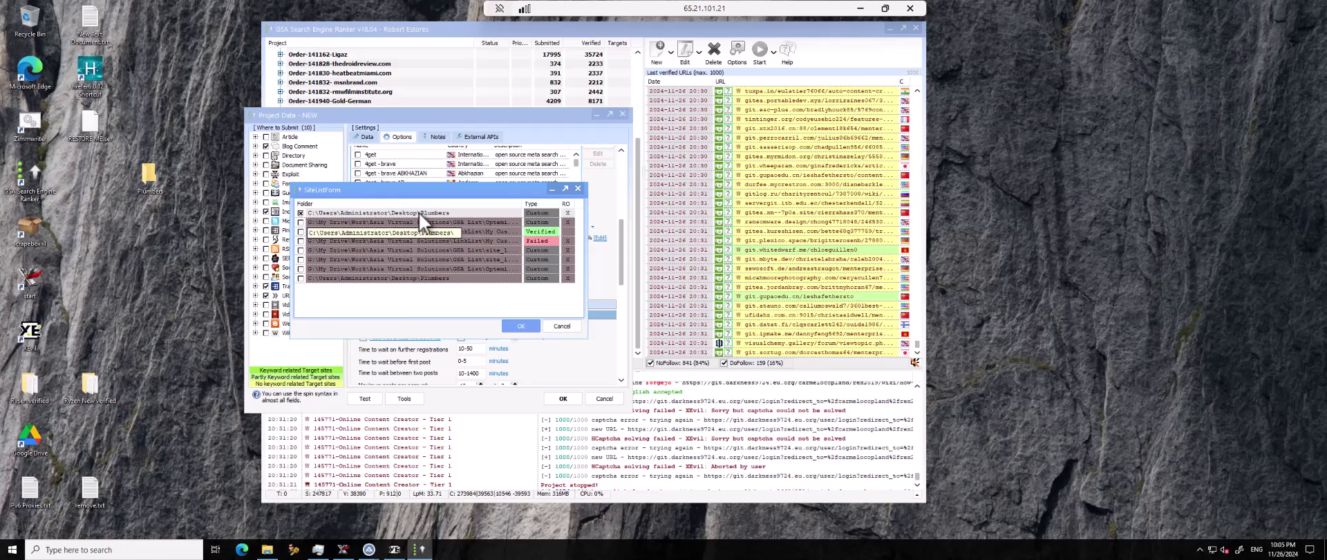
pyautogui.click(301, 213)
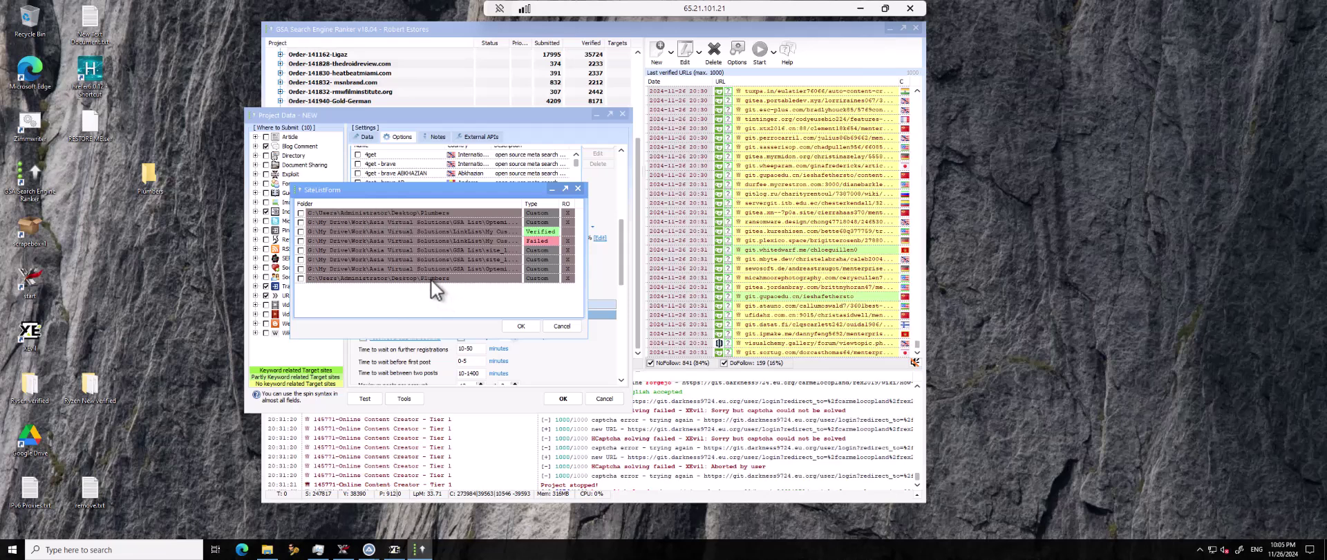
pyautogui.click(301, 277)
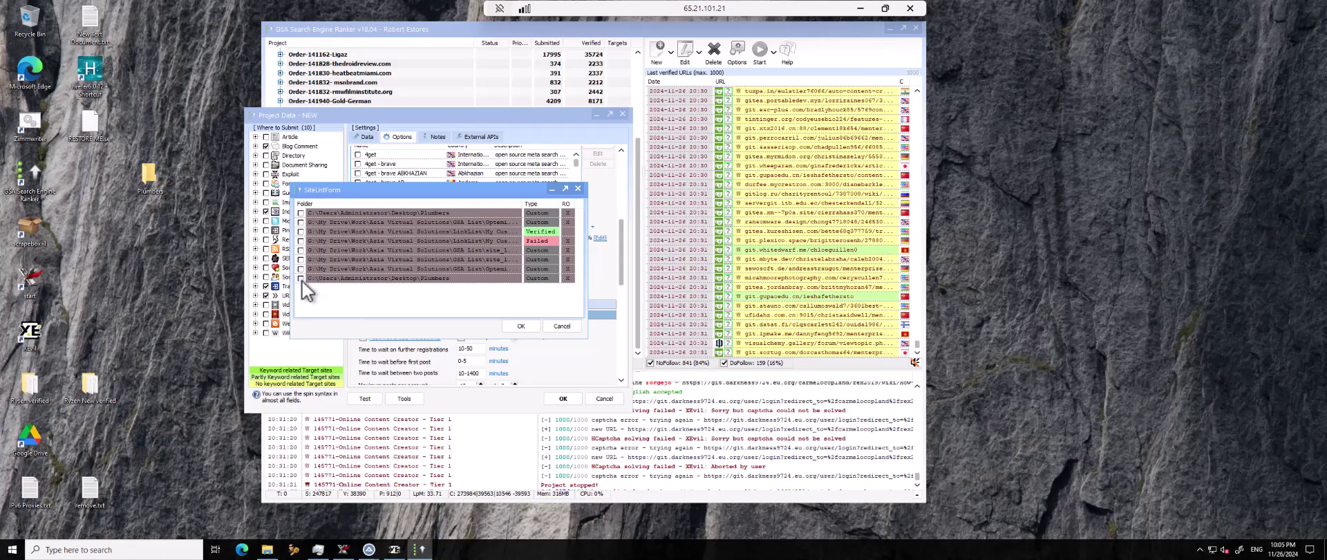
pyautogui.click(520, 322)
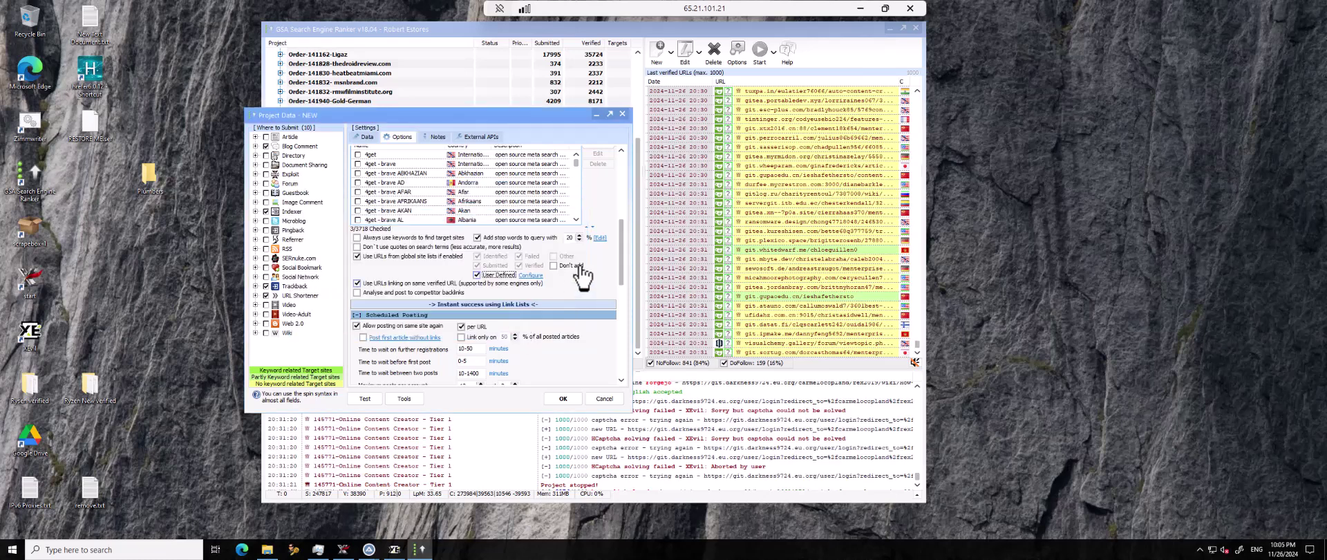
# Select the last Plumbers, Optemised Identified and both site_list folders as user-defined sources, deselect the first Plumbers entry, and discard the new project.
pyautogui.click(529, 276)
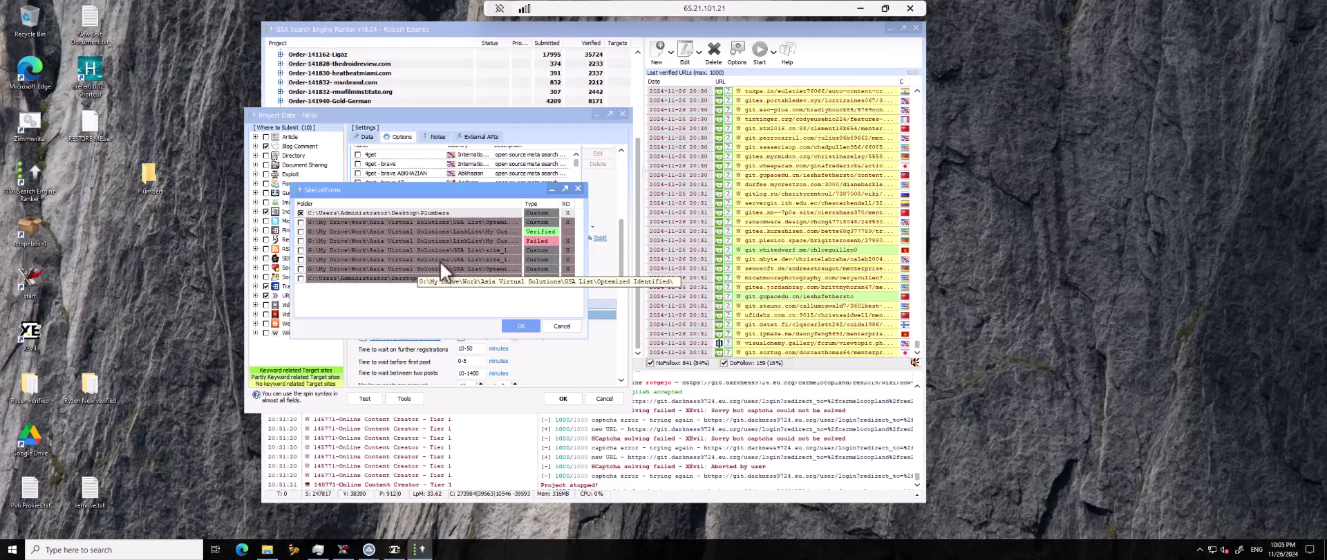
pyautogui.click(301, 278)
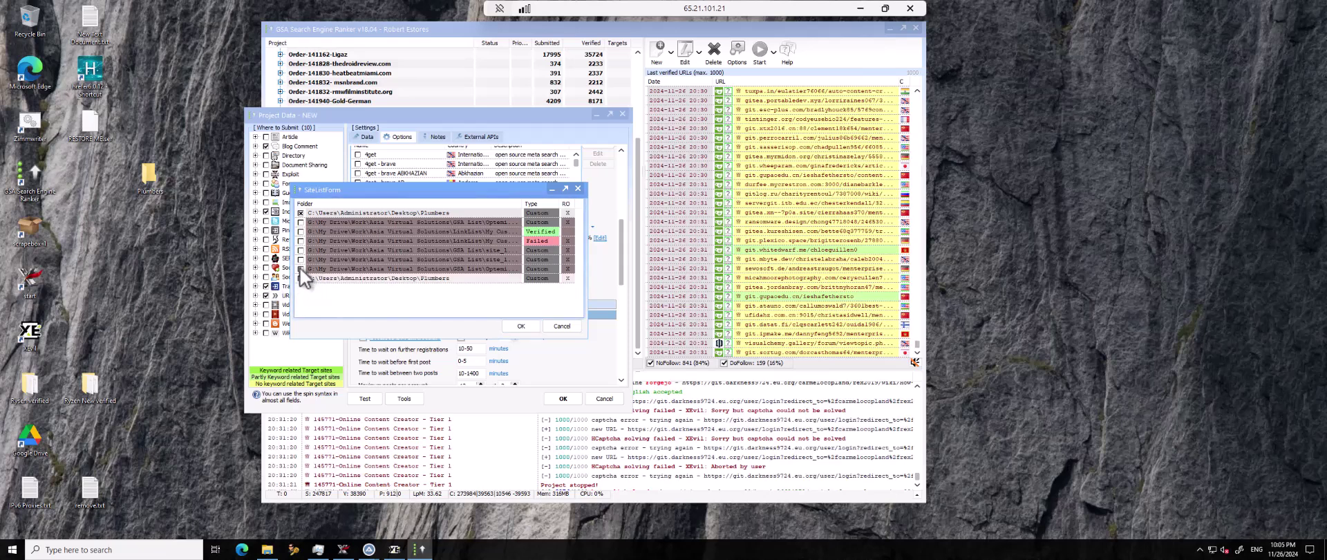
pyautogui.click(300, 268)
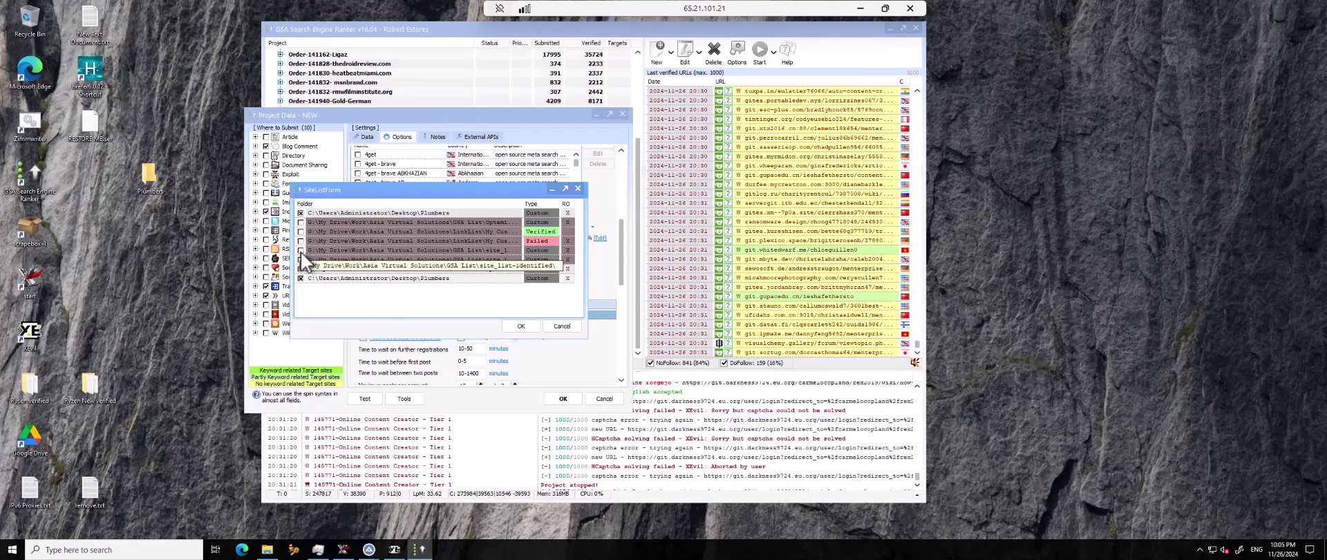
pyautogui.click(301, 249)
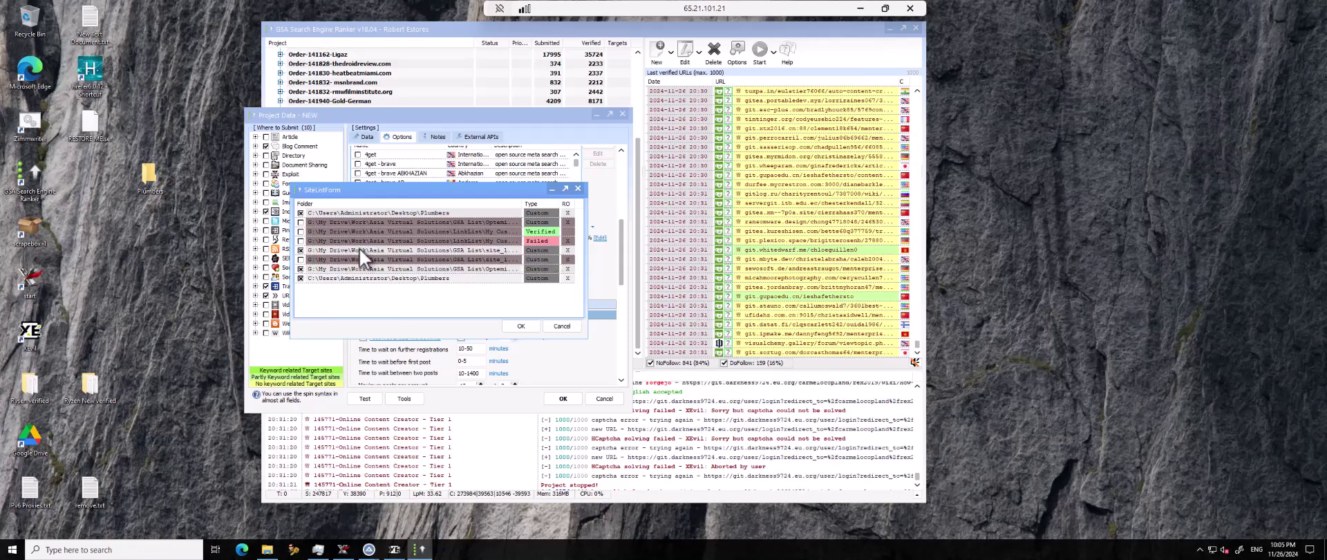
pyautogui.click(301, 259)
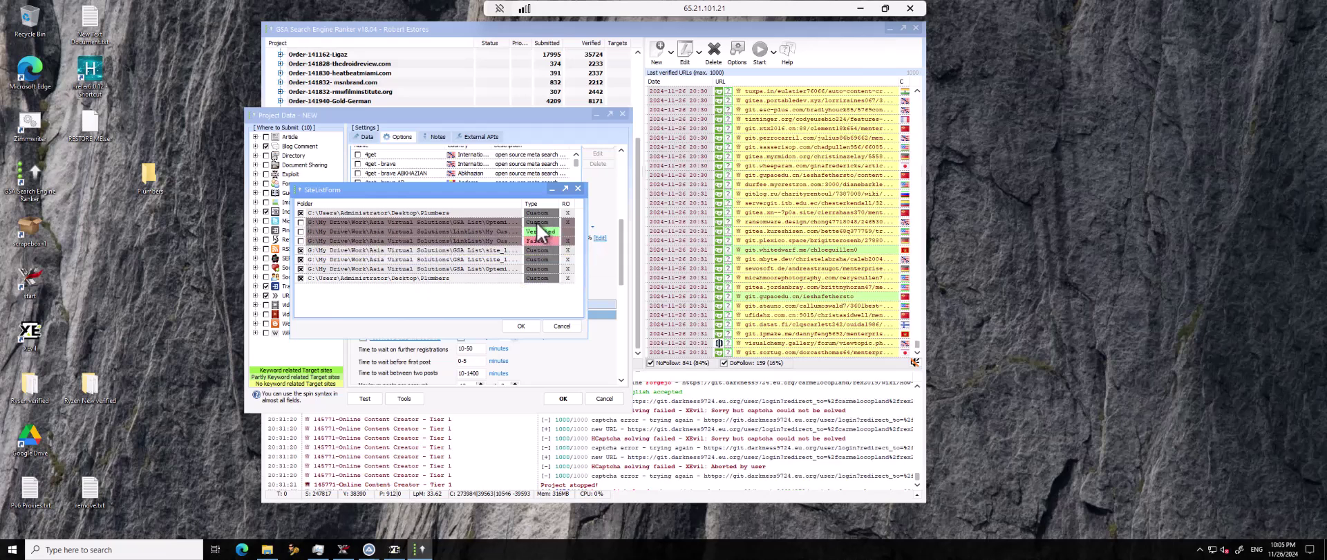
pyautogui.click(300, 213)
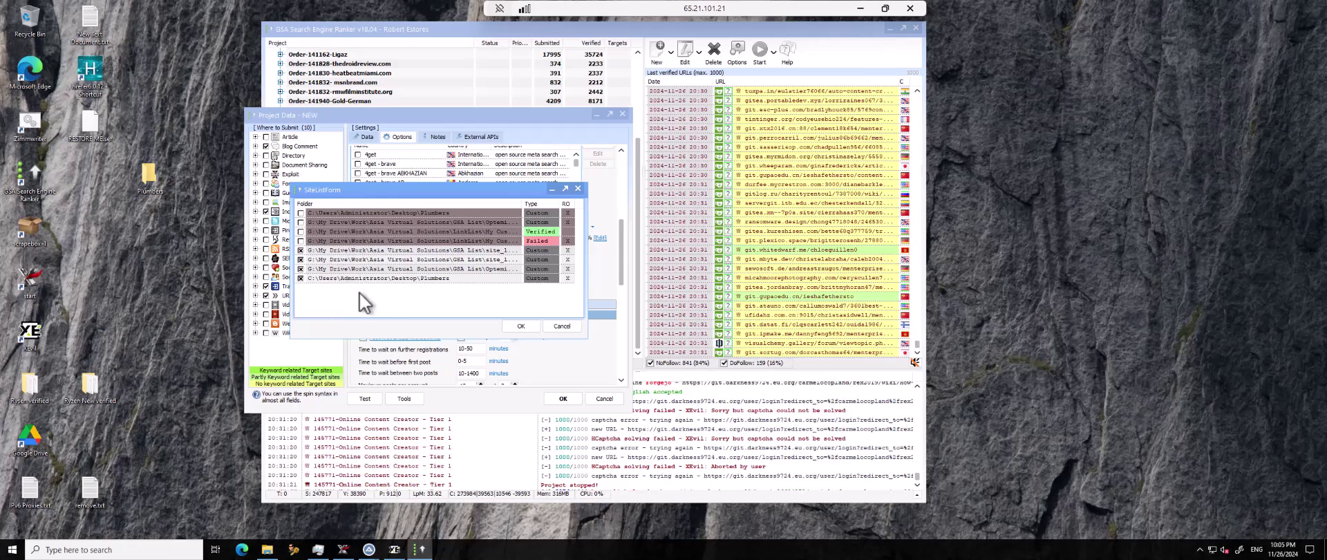
pyautogui.click(315, 259)
pyautogui.click(515, 324)
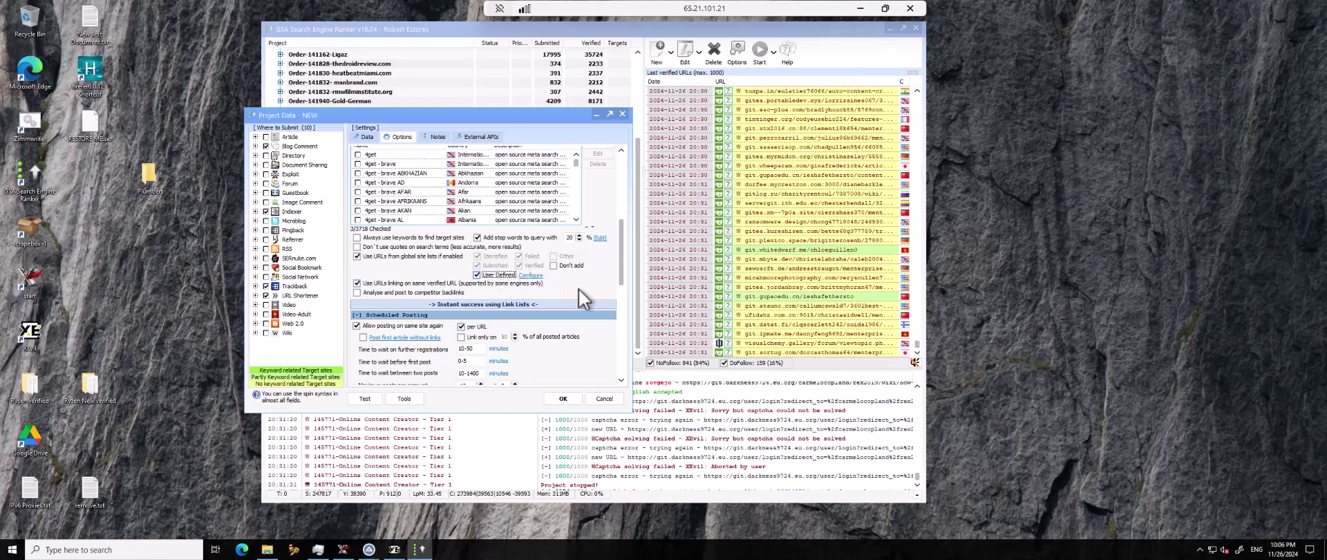
pyautogui.click(605, 399)
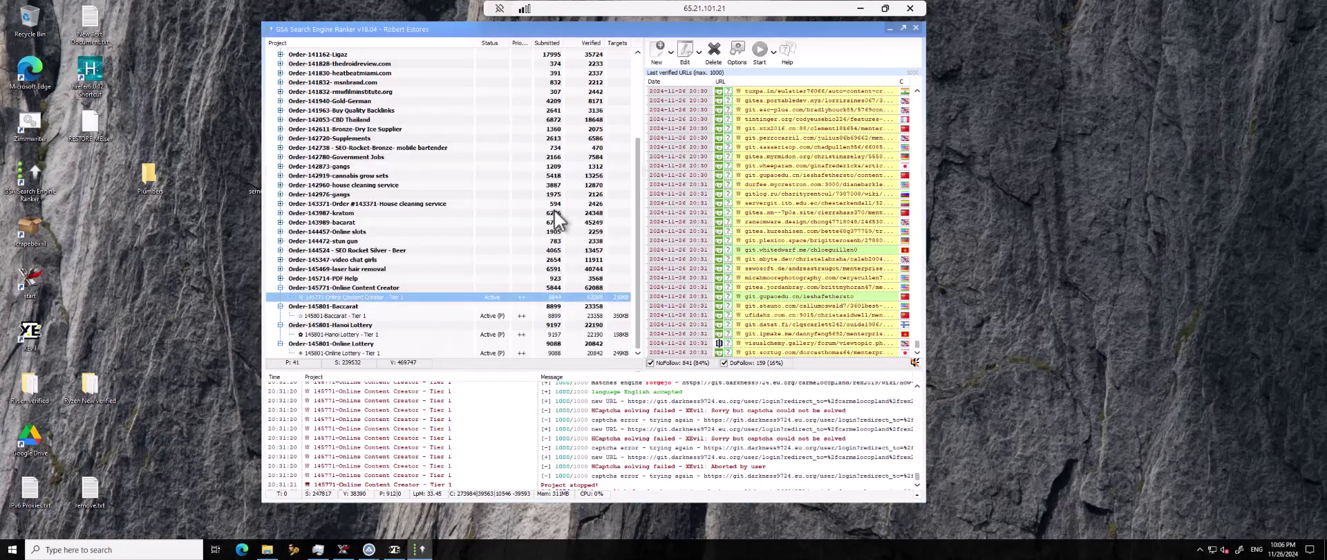
# Start a new site list in the global settings with the Desktop folder sernuke verified and Add URLs set to Custom.
pyautogui.click(737, 54)
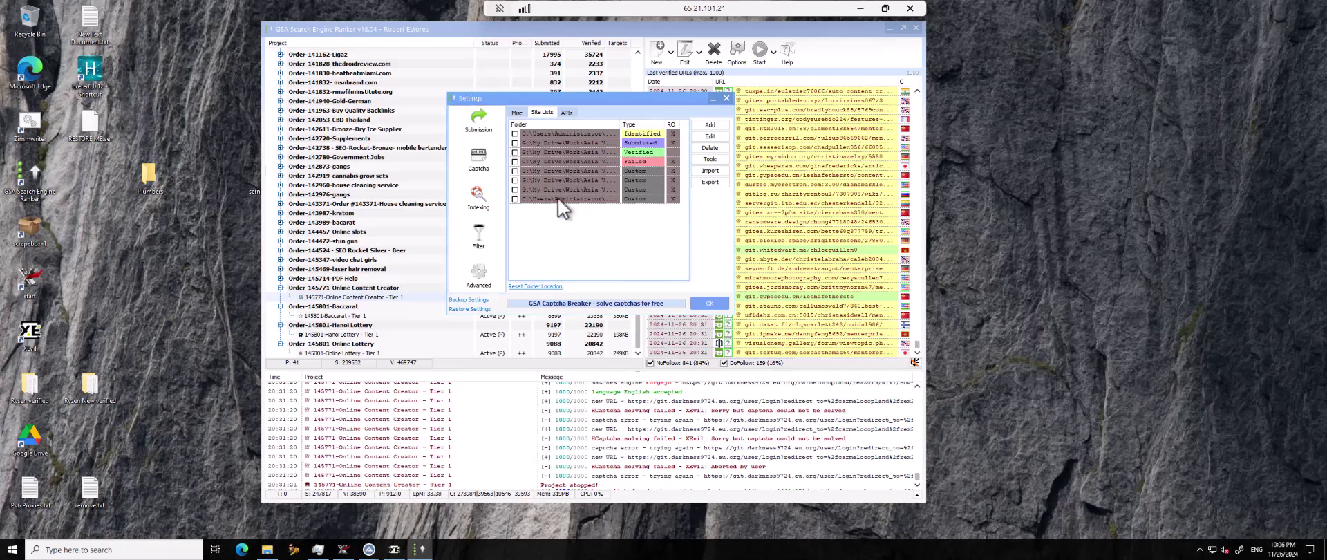
pyautogui.click(710, 125)
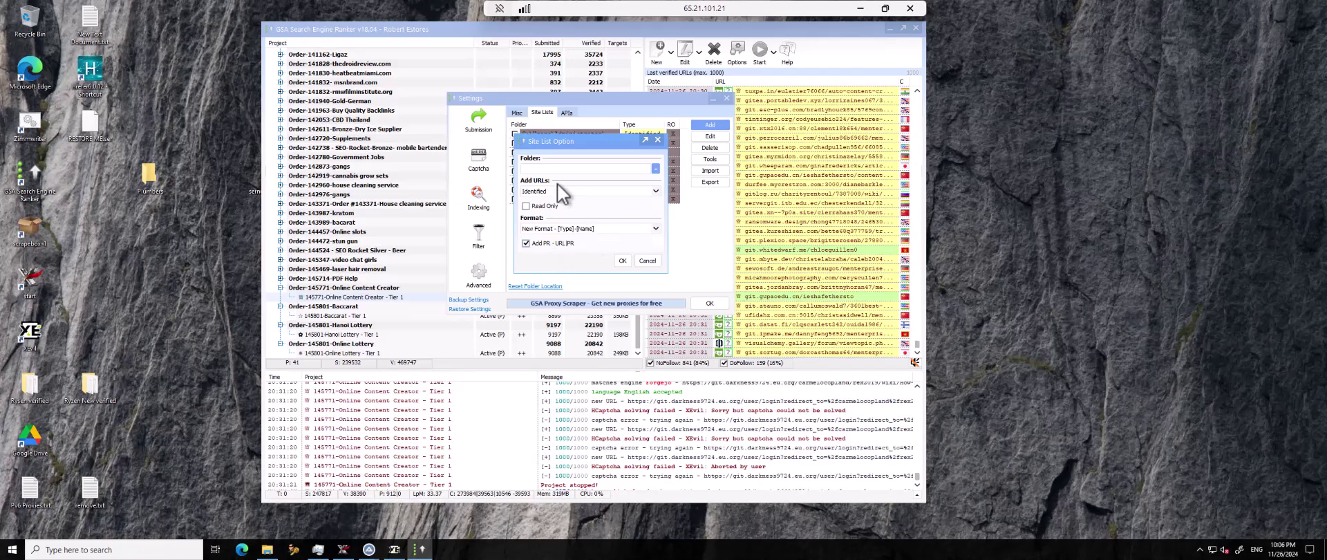
pyautogui.click(655, 168)
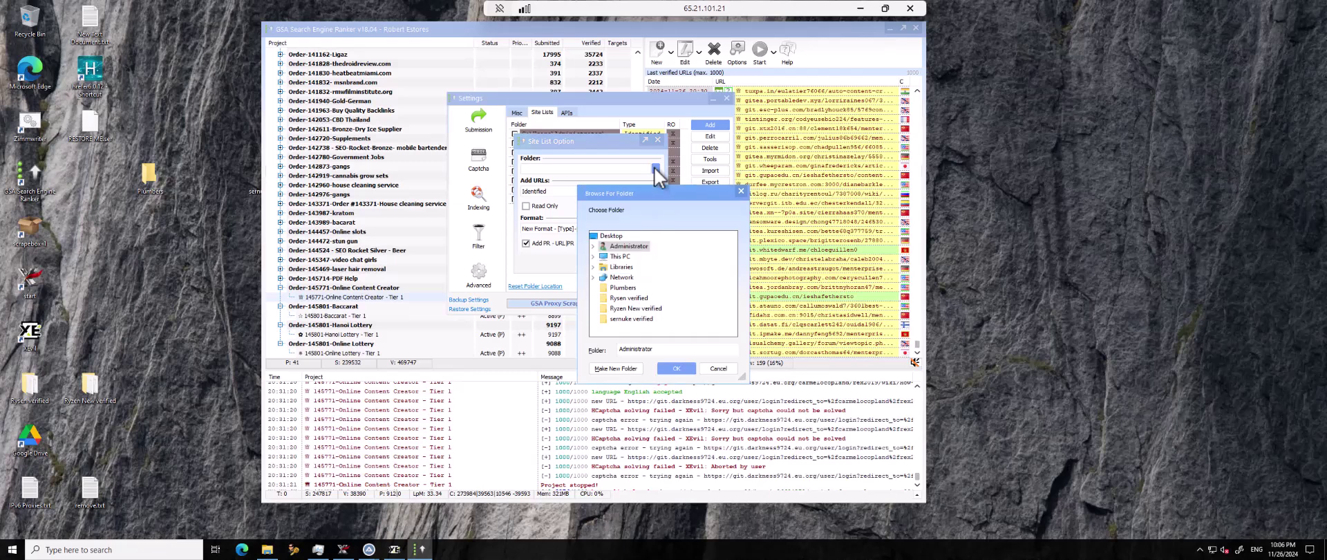
pyautogui.click(656, 191)
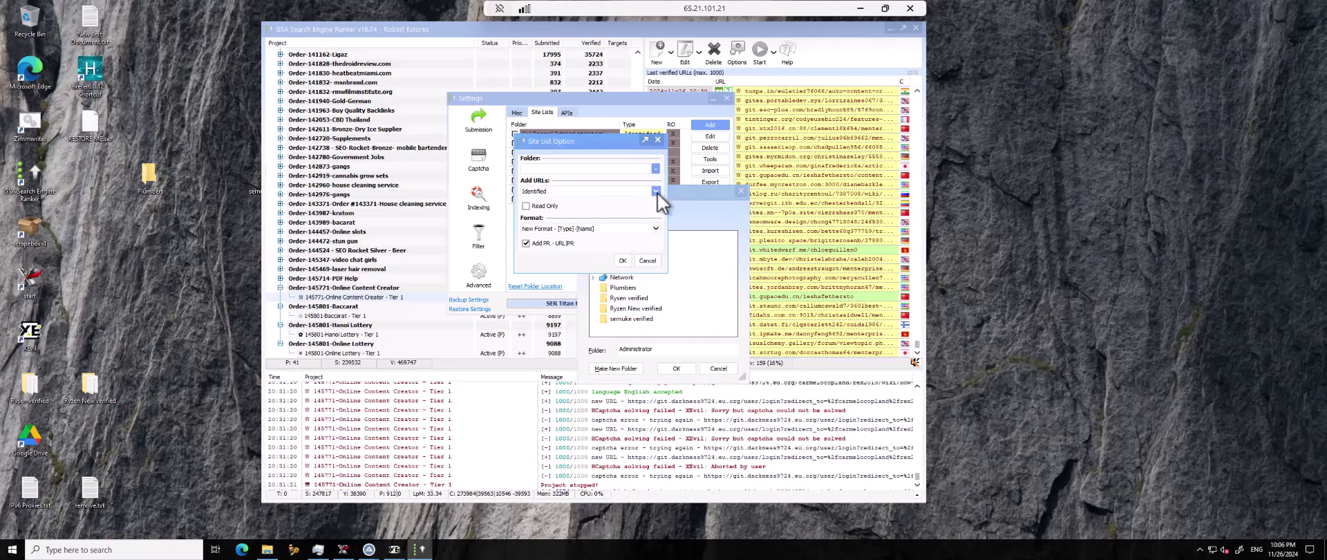
pyautogui.click(656, 192)
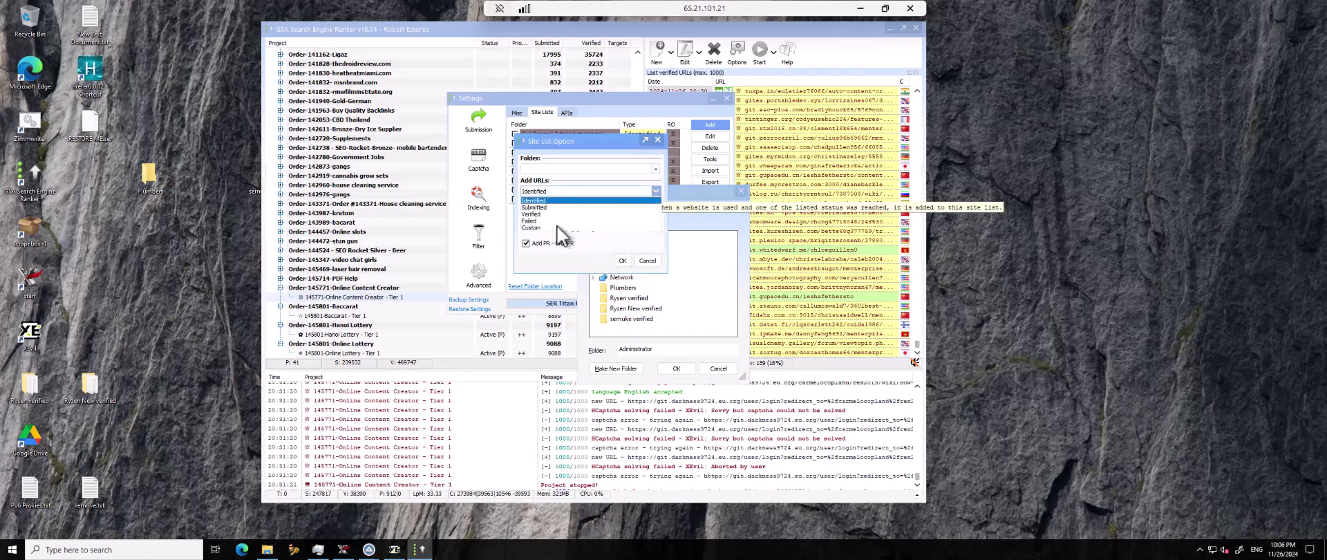
pyautogui.click(540, 228)
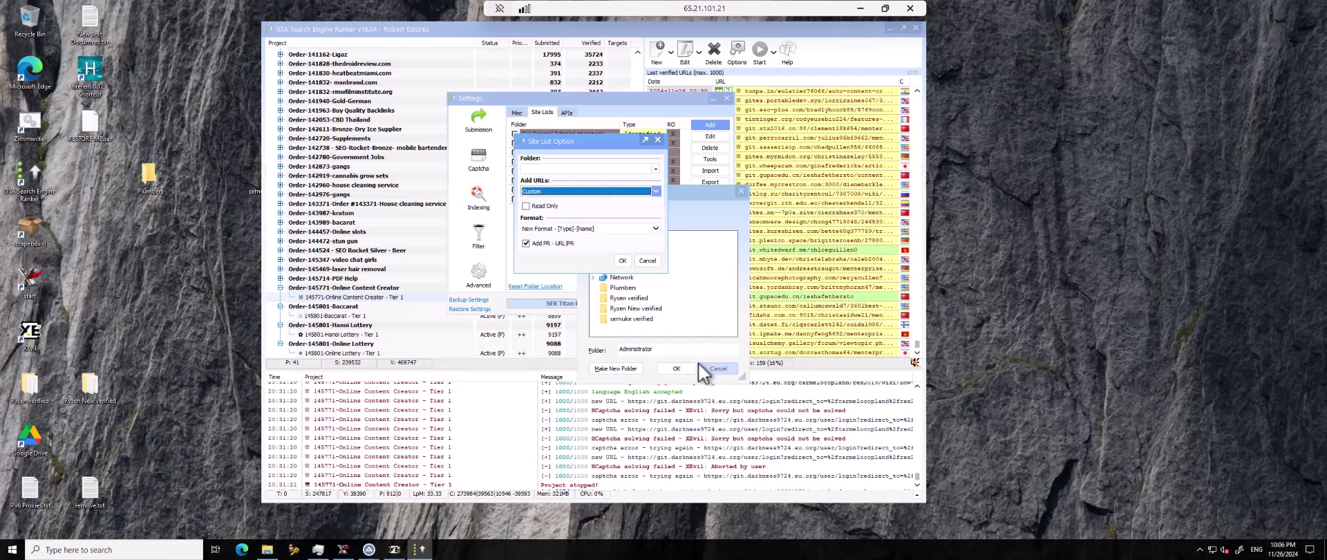
pyautogui.click(628, 318)
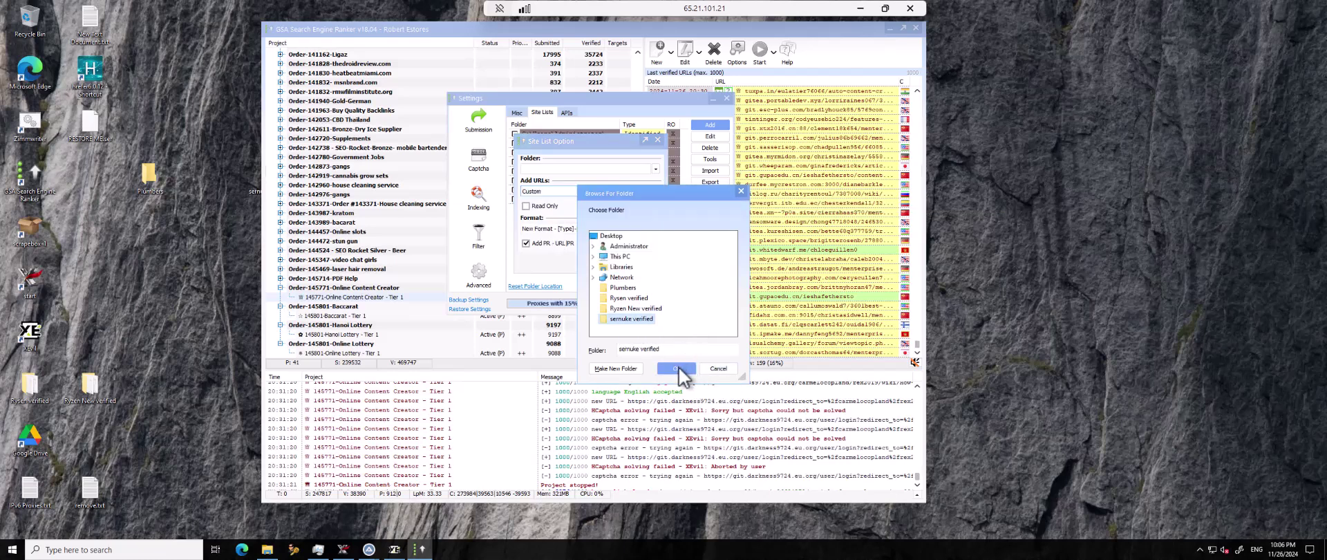
pyautogui.click(676, 368)
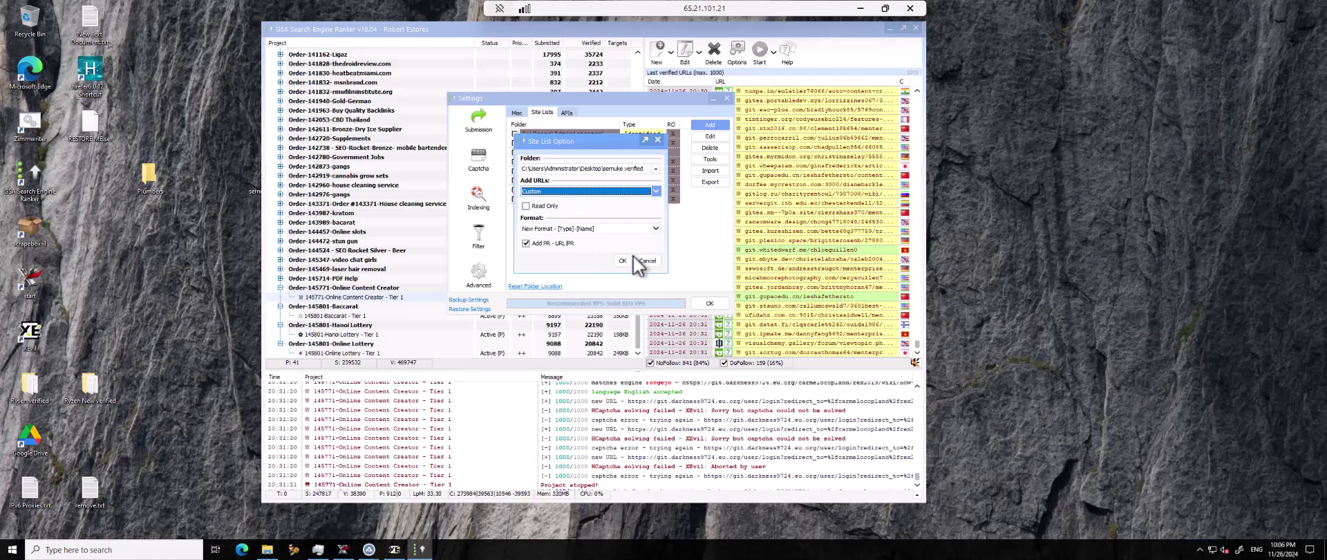
pyautogui.click(655, 191)
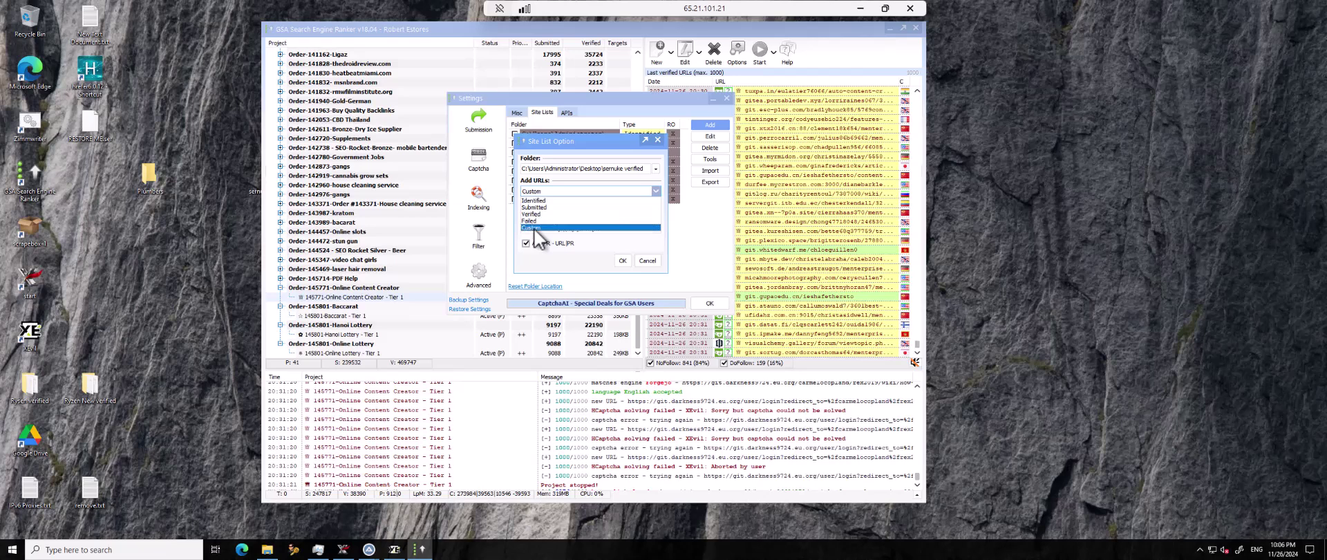
pyautogui.click(536, 228)
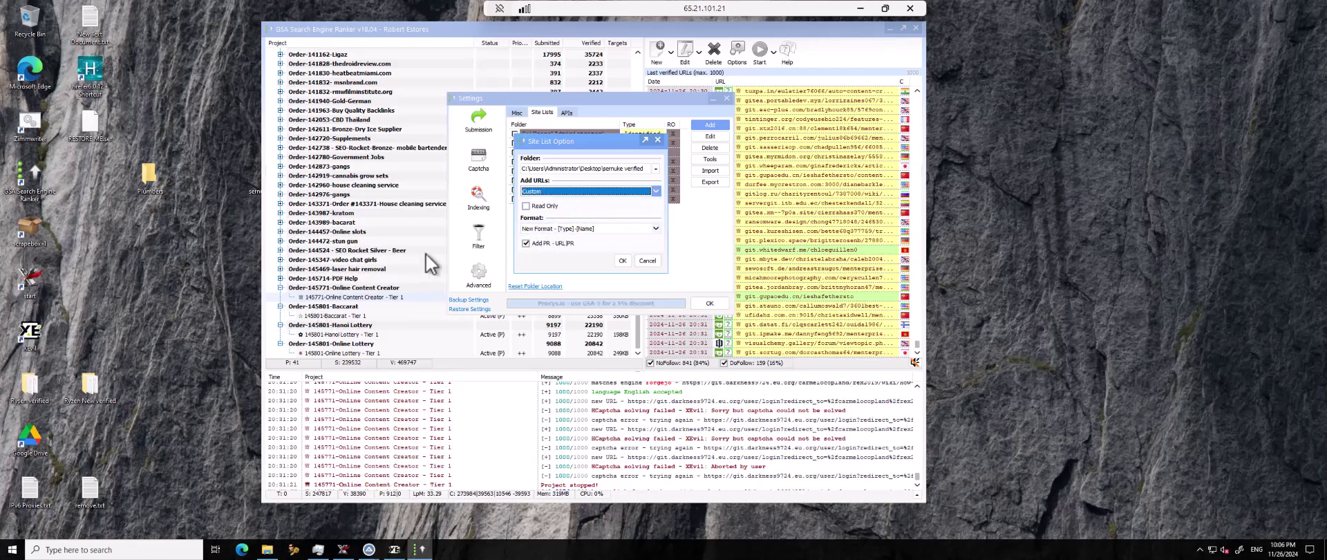
pyautogui.moveTo(644, 263); pyautogui.dragTo(591, 260)
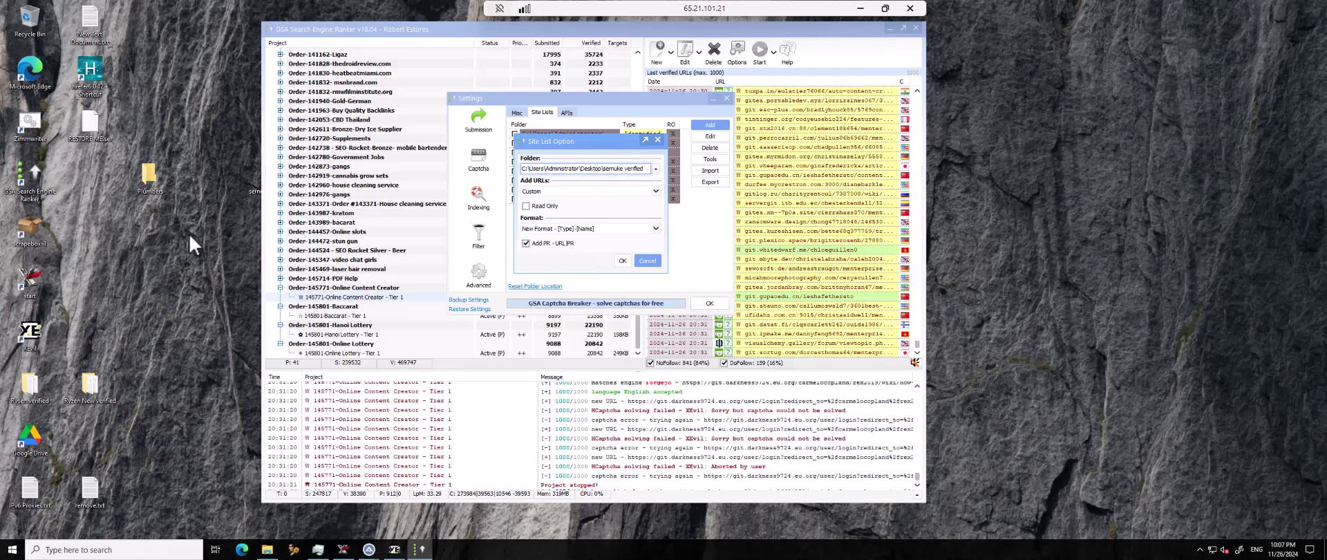
# Create a new folder on the desktop named Plumbers verified.
pyautogui.rightClick(139, 226)
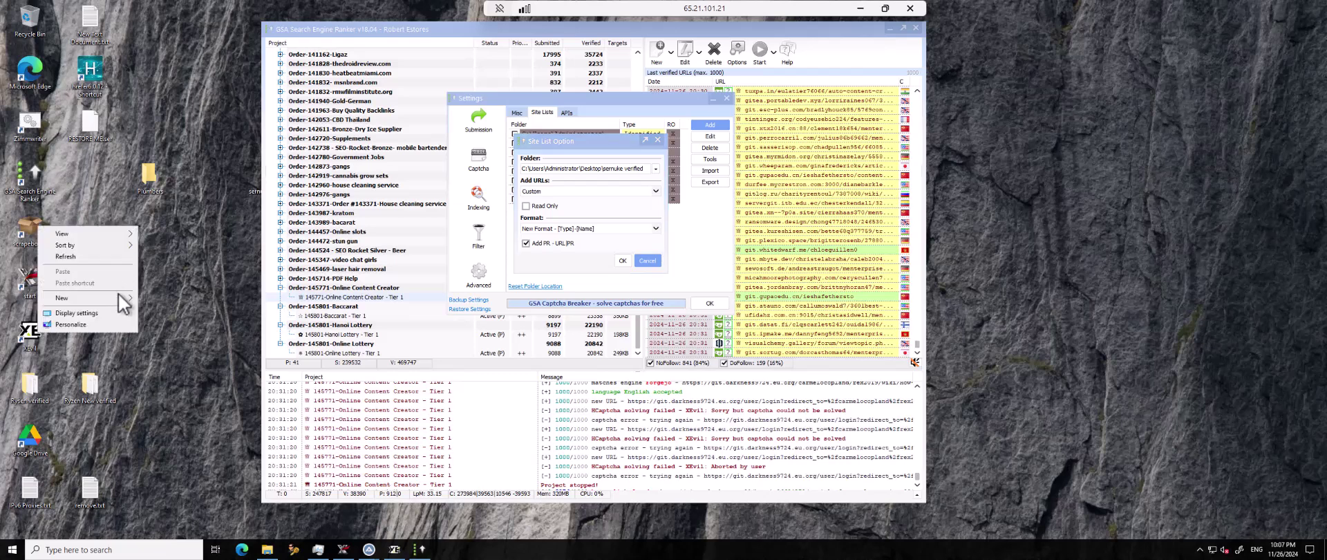
pyautogui.moveTo(122, 297)
pyautogui.click(168, 297)
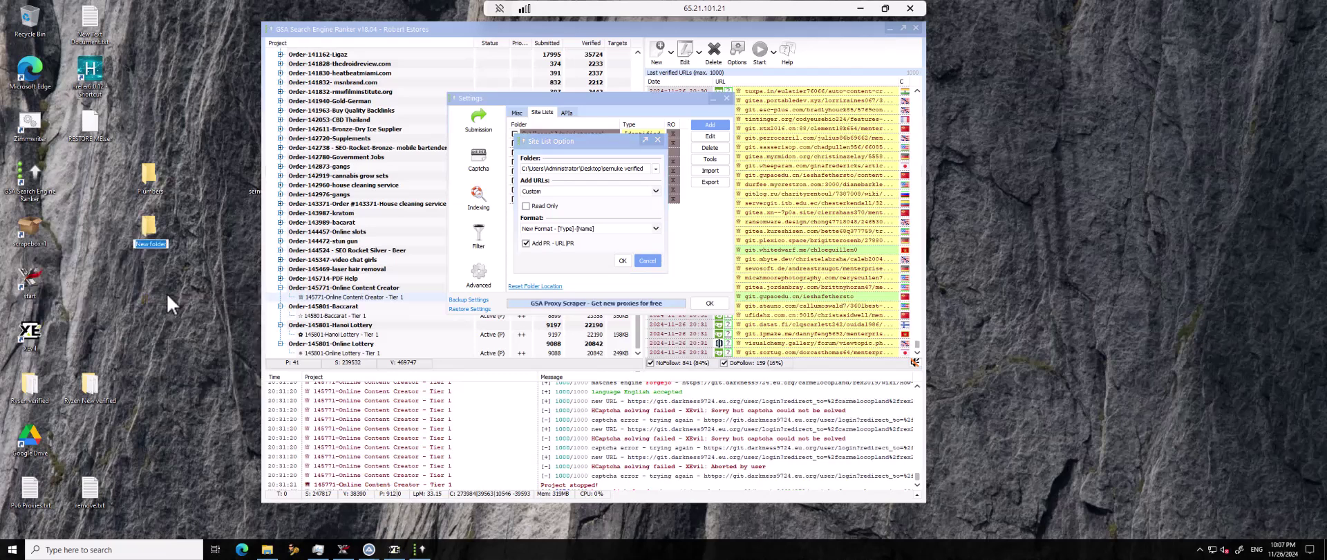
pyautogui.write('Plumbers verified')
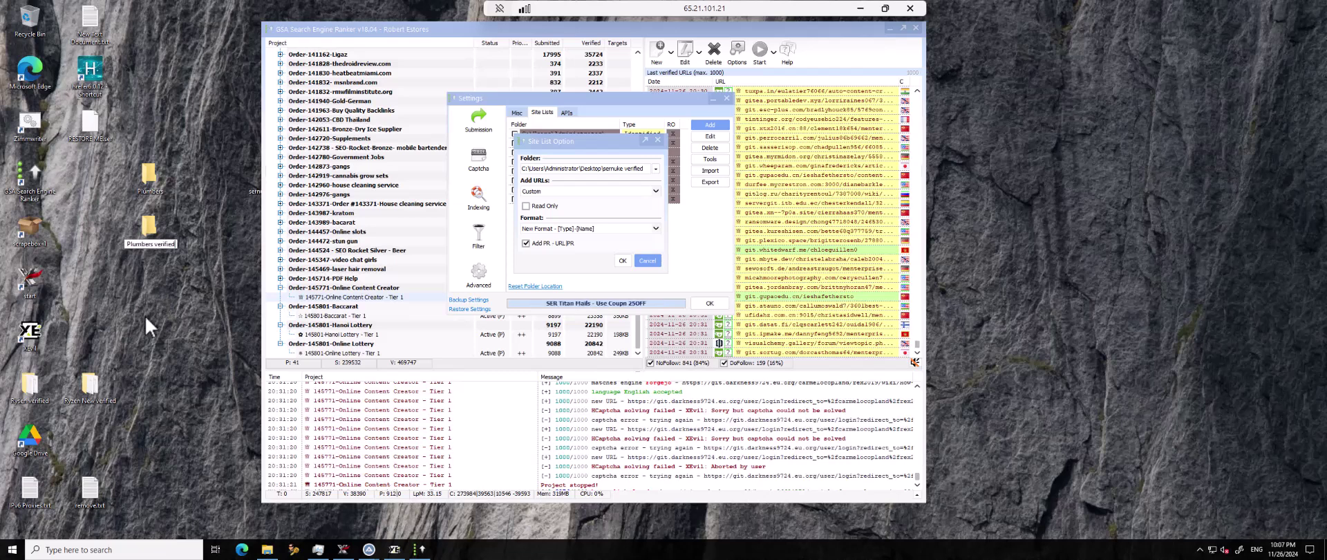
pyautogui.click(149, 313)
# Set the new site list's folder to Plumbers verified on the Desktop.
pyautogui.click(655, 168)
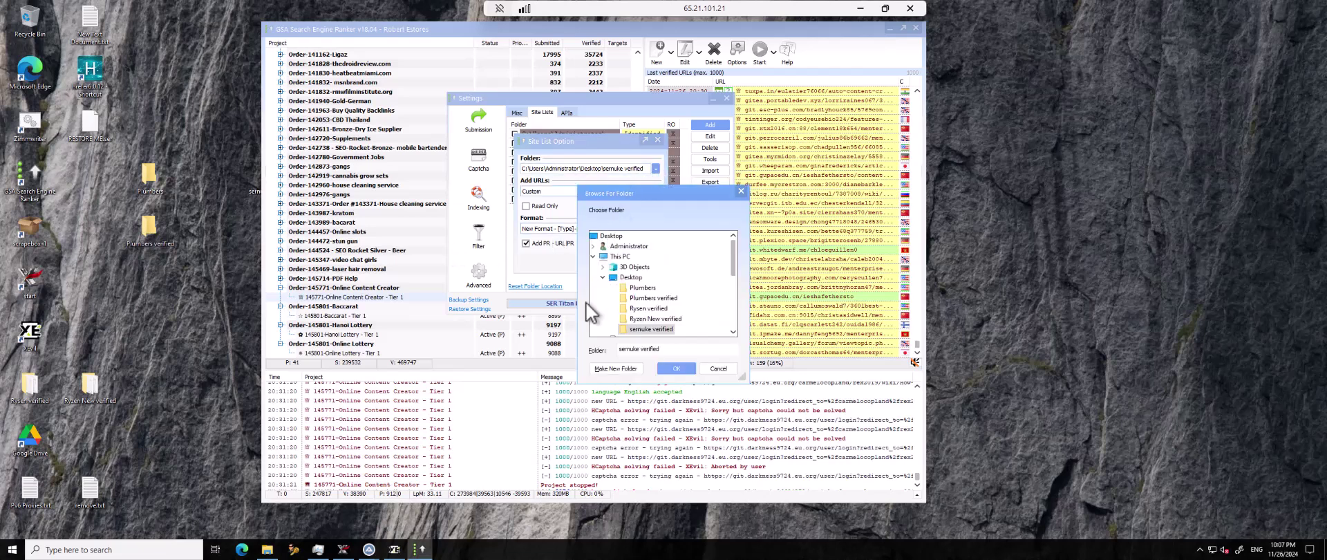
pyautogui.click(653, 298)
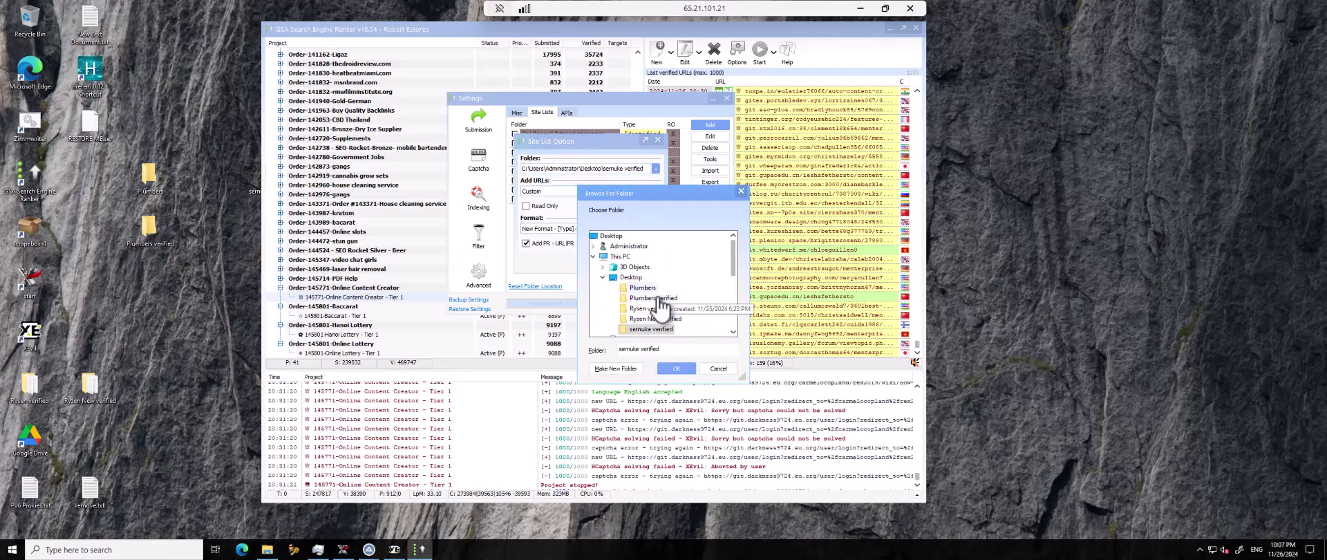
pyautogui.click(677, 369)
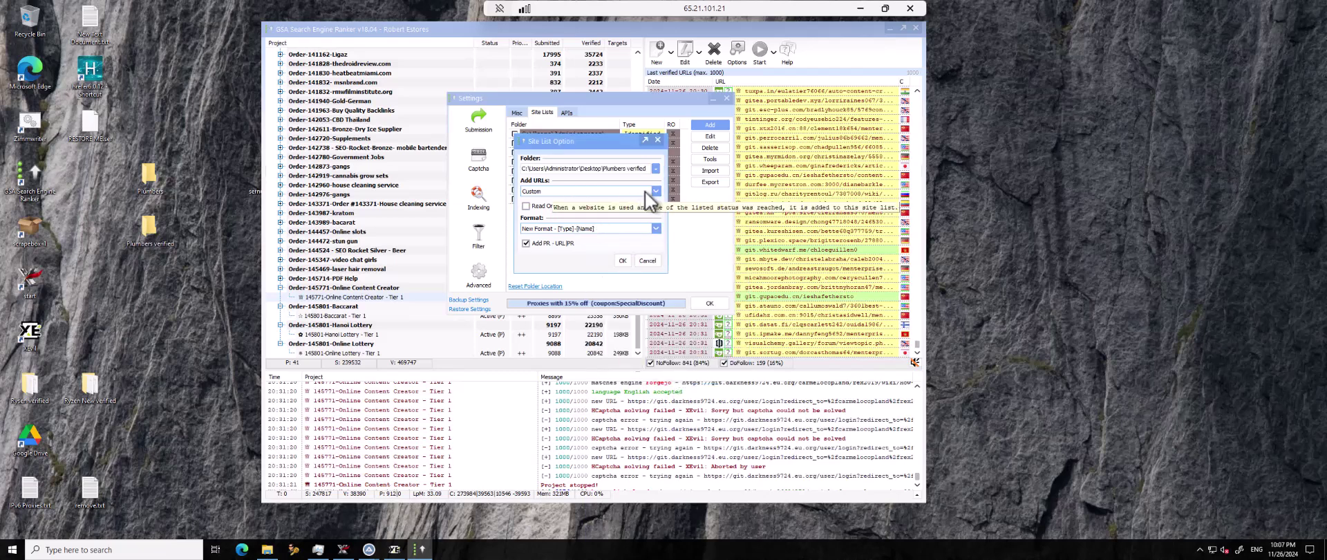
# Set the new site list to add Verified URLs in Old Format - [Name] without Add PR, and save it with the global settings.
pyautogui.click(657, 190)
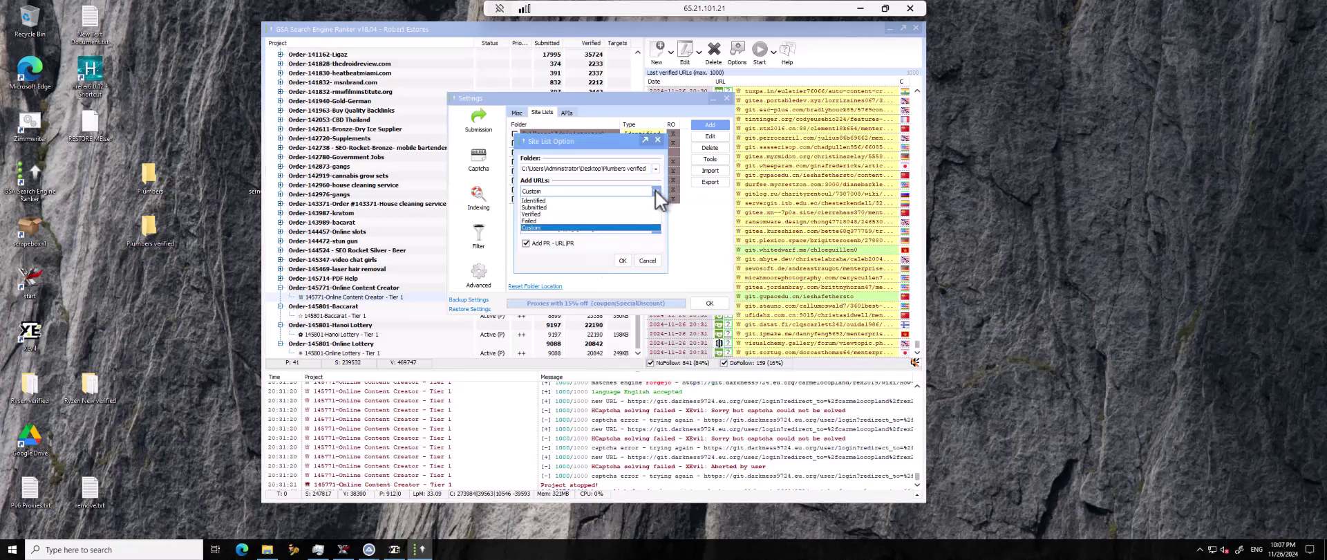
pyautogui.click(550, 213)
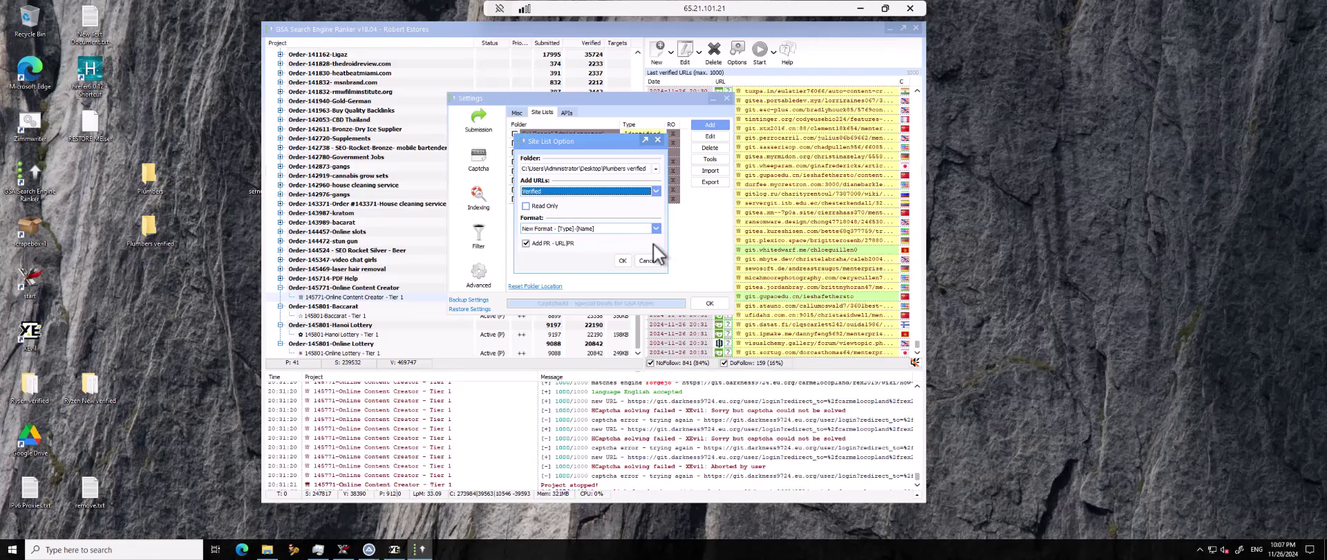
pyautogui.click(655, 228)
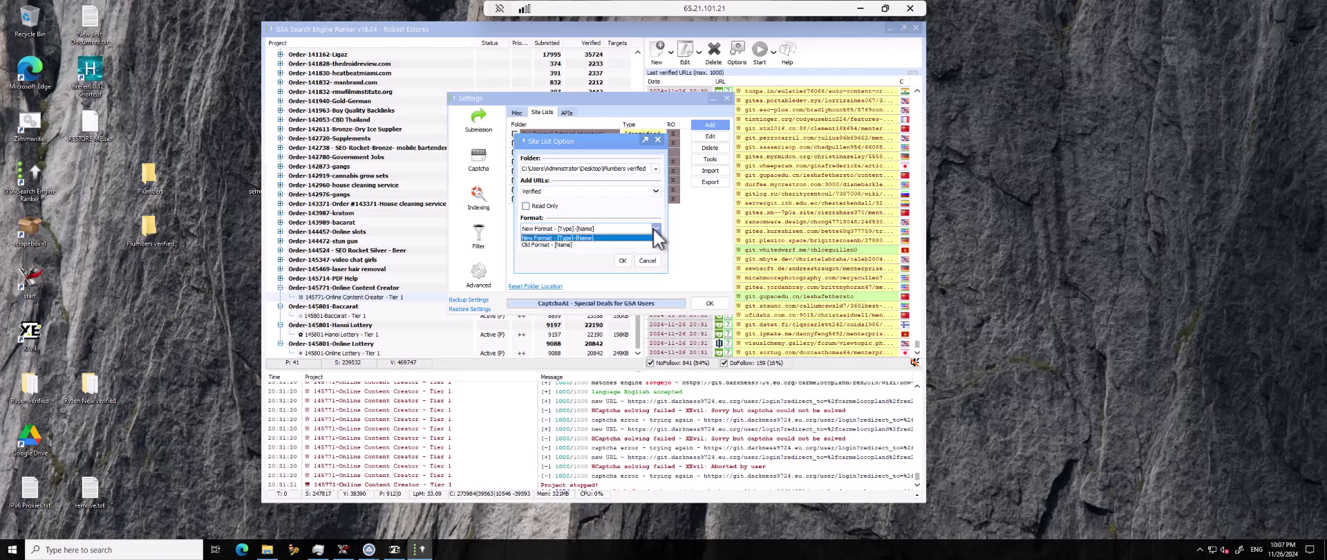
pyautogui.click(565, 245)
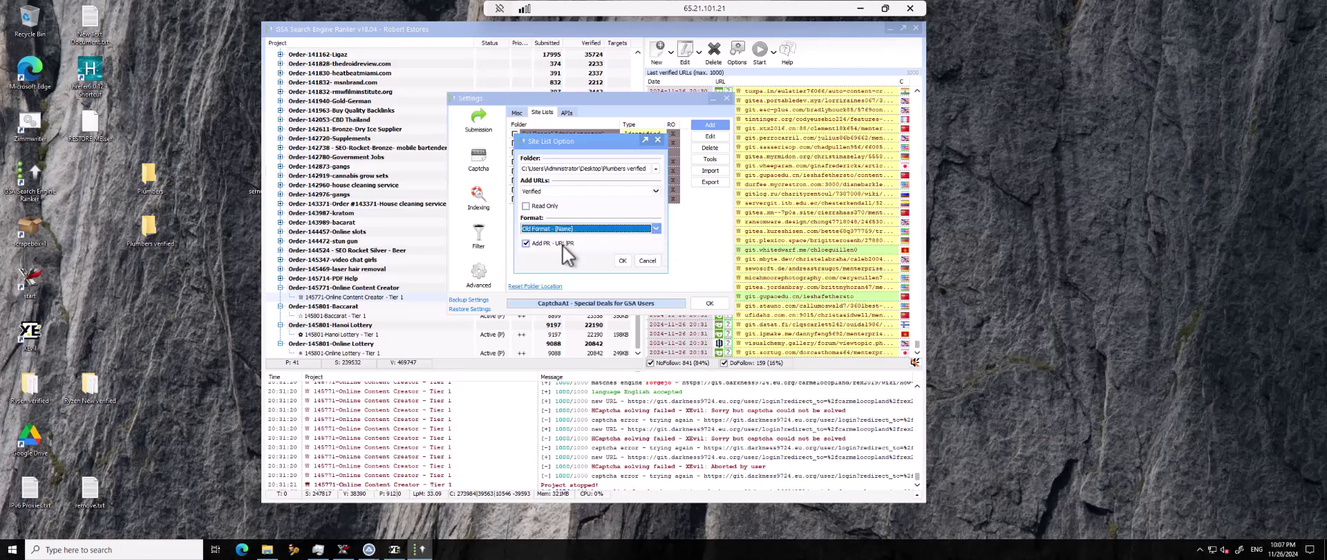
pyautogui.click(524, 243)
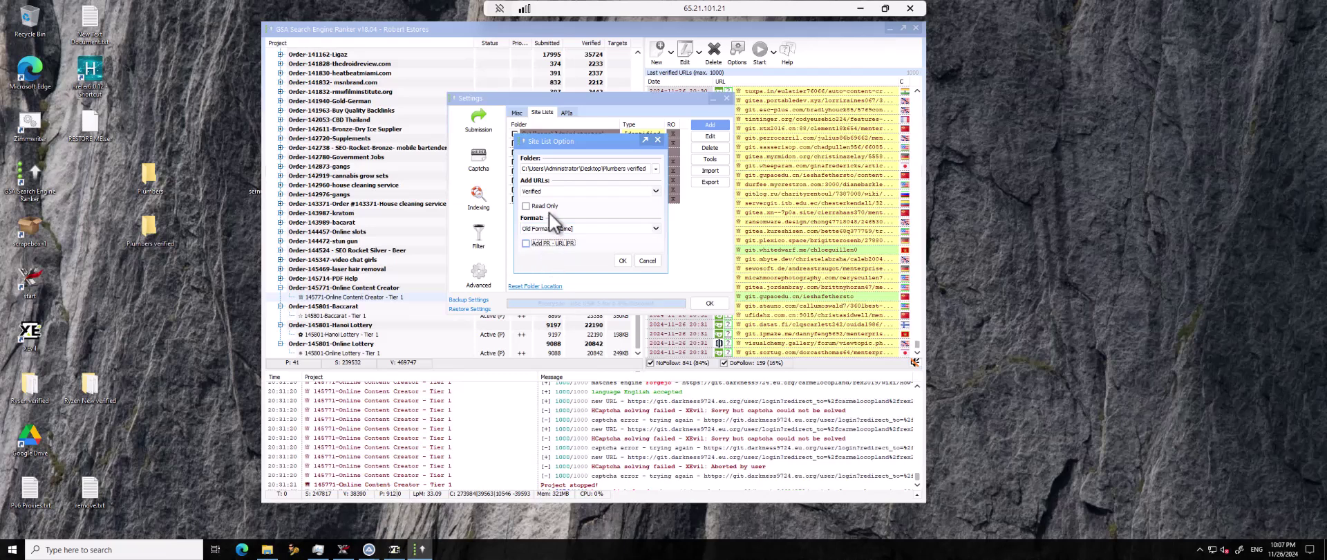
pyautogui.click(622, 260)
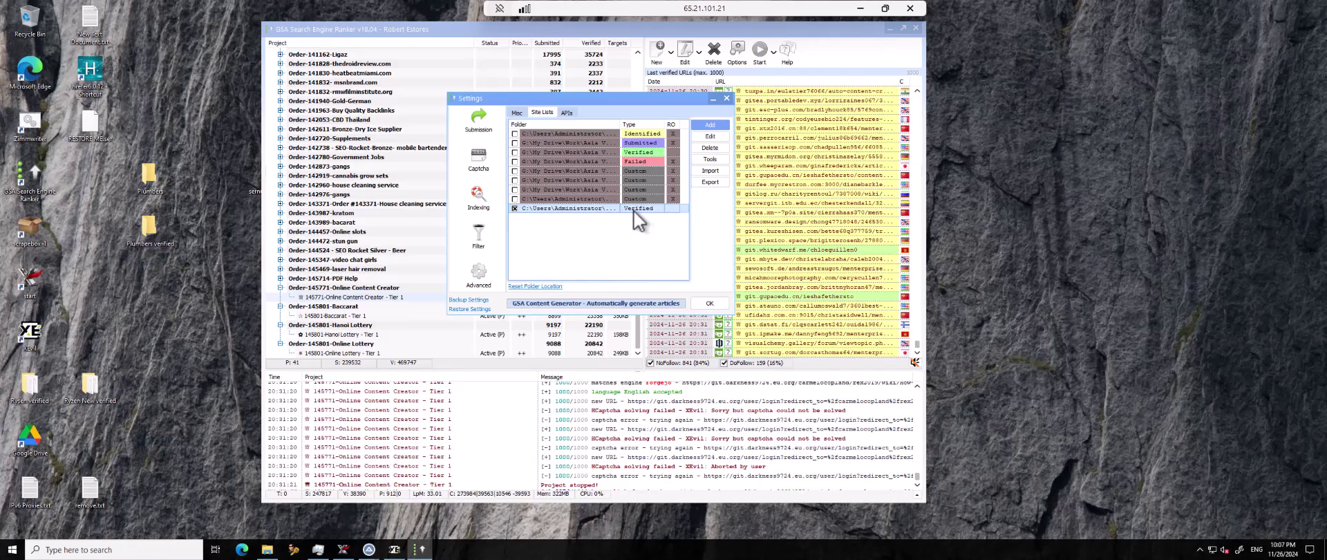
pyautogui.click(712, 303)
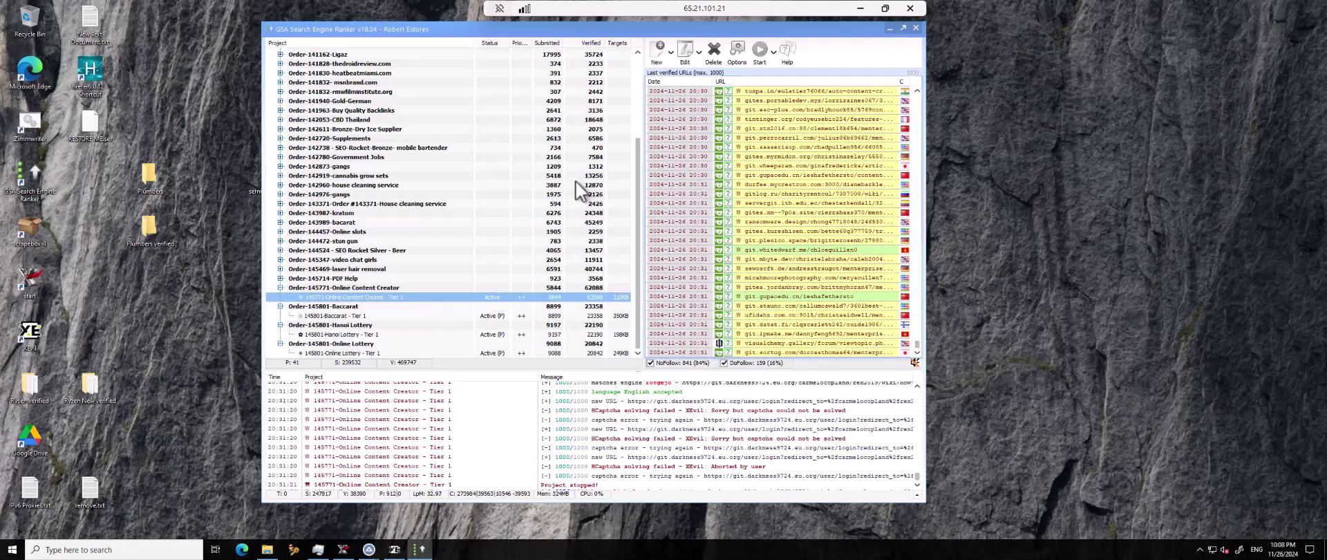
# Start a new project, enable User Defined for its global site list URLs, and open the folder configuration.
pyautogui.click(657, 49)
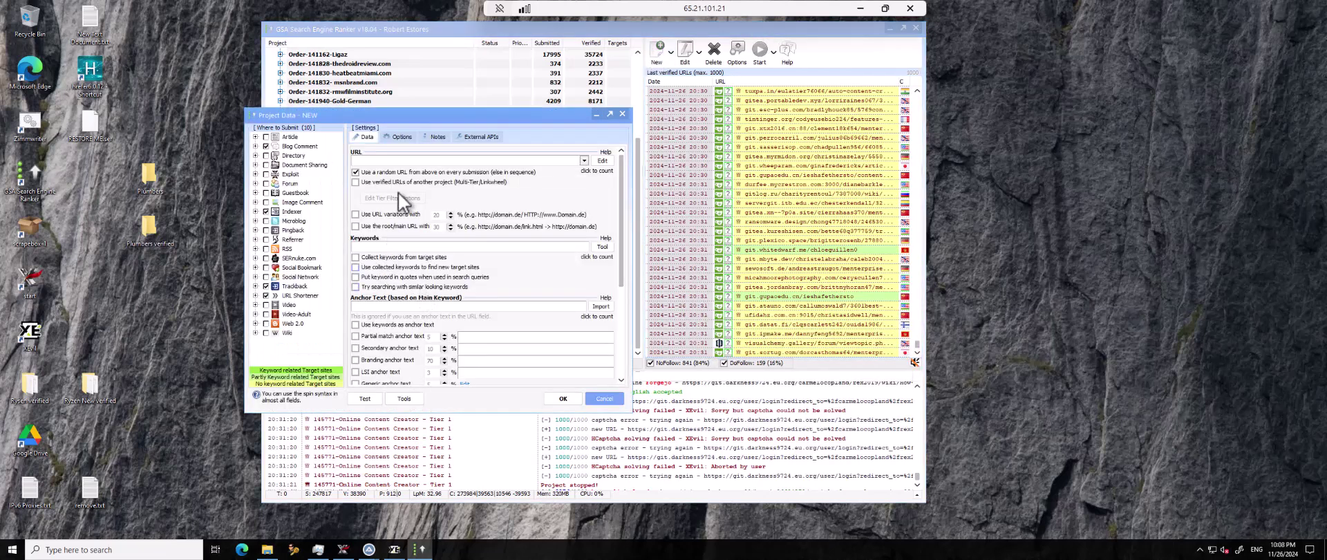
pyautogui.click(401, 135)
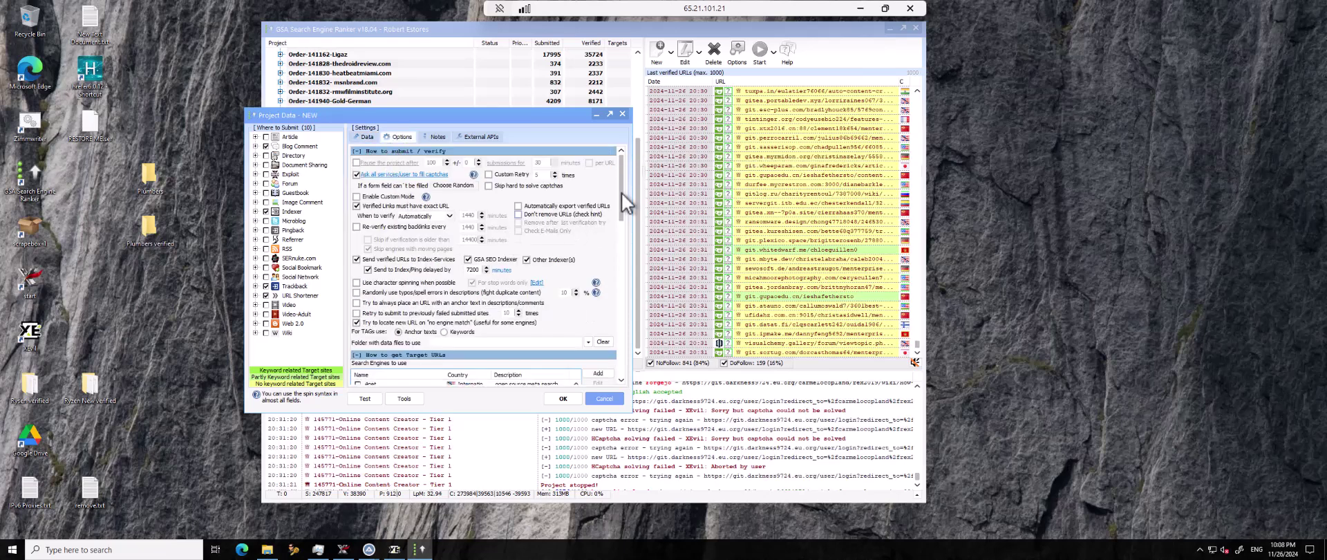
pyautogui.moveTo(622, 197); pyautogui.dragTo(624, 254)
pyautogui.scroll(-1, 623, 264)
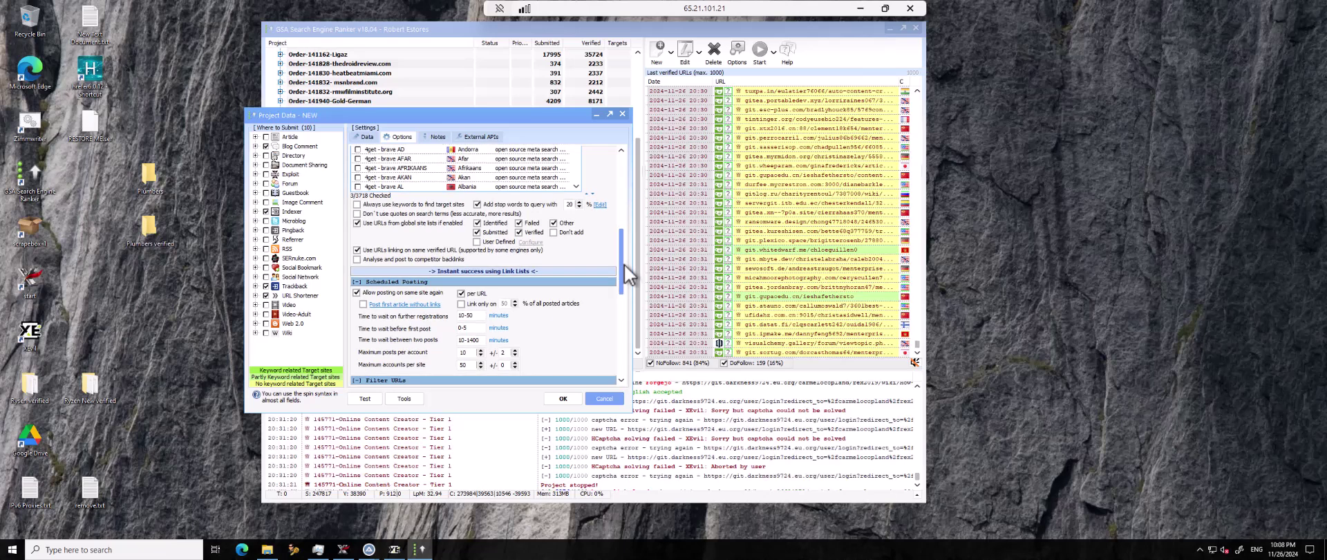
pyautogui.click(477, 243)
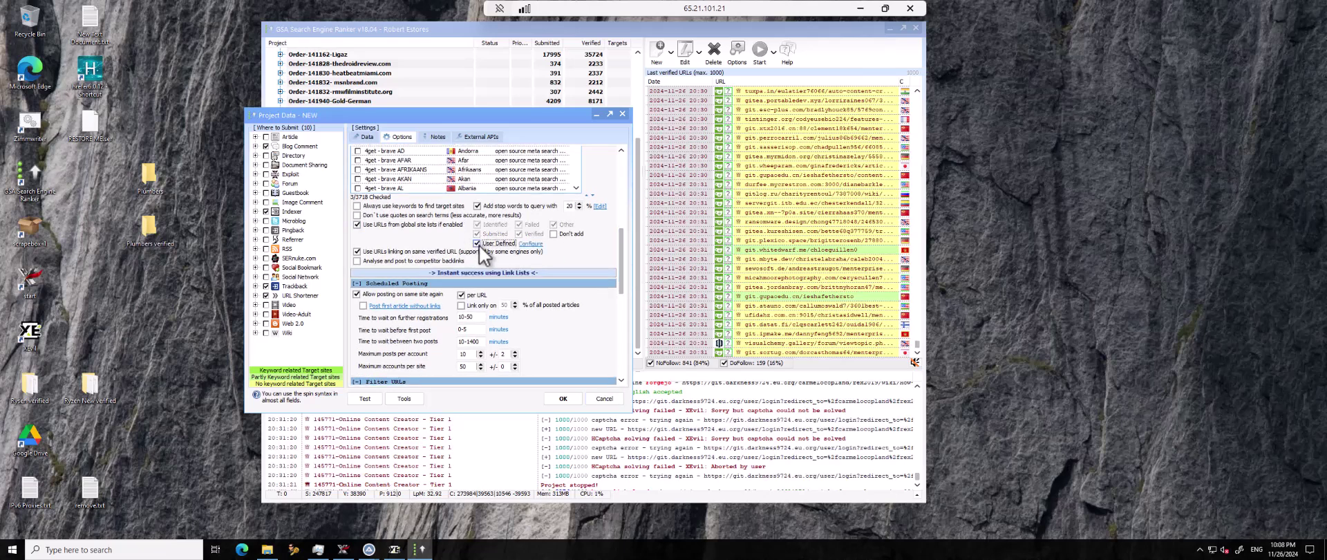
pyautogui.click(537, 244)
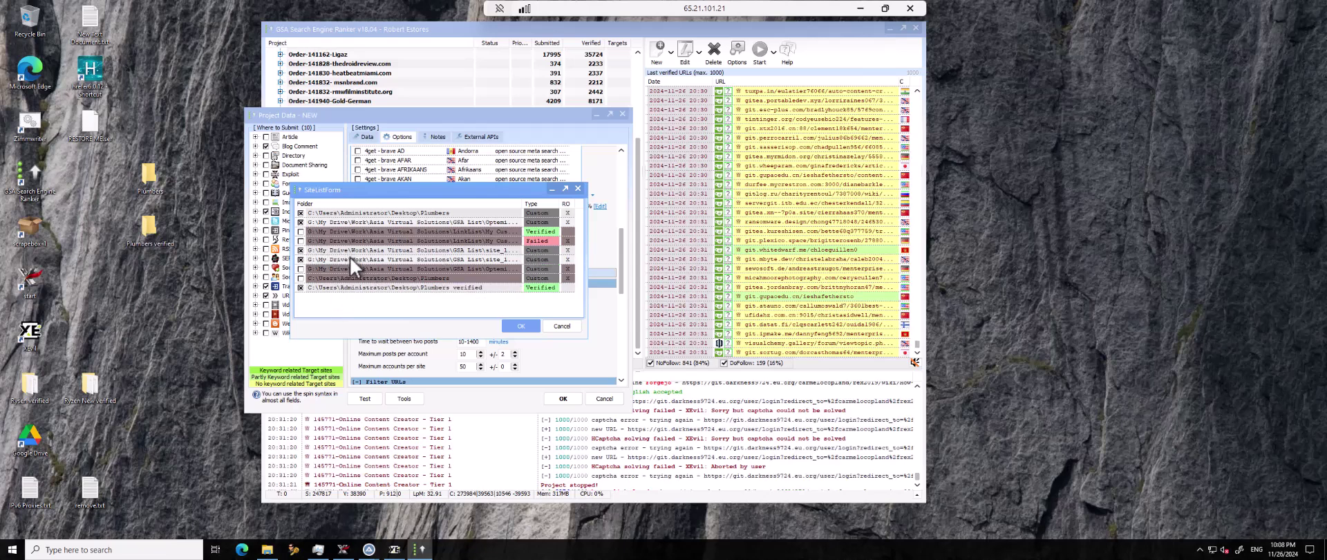
pyautogui.rightClick(348, 304)
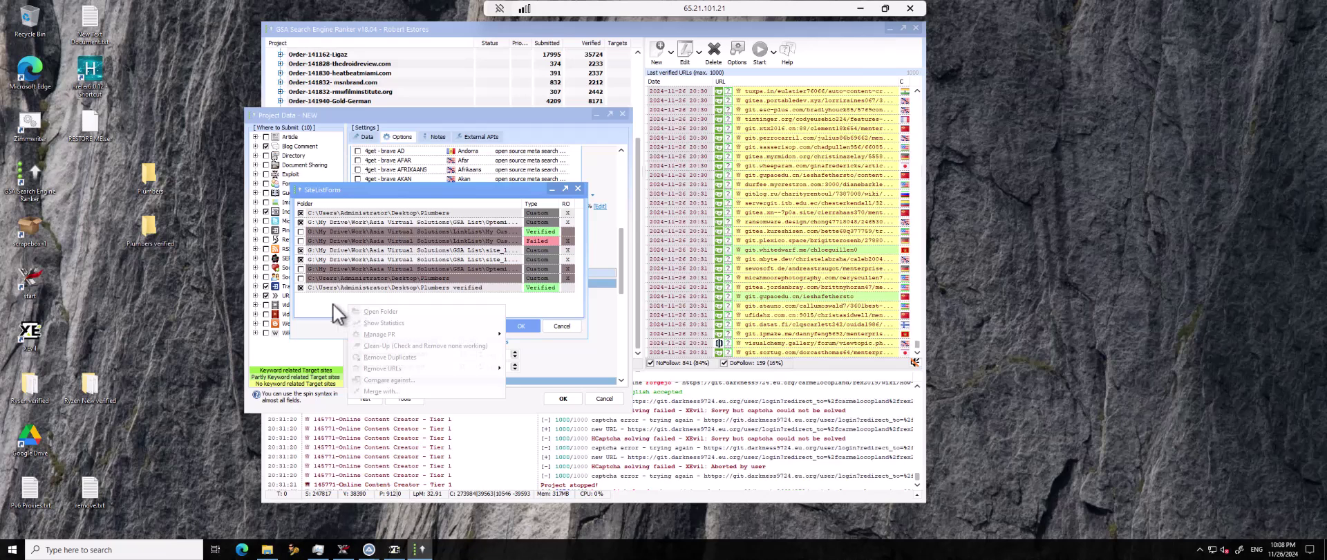
pyautogui.click(329, 300)
# Keep only the last Plumbers and the Plumbers verified folders selected as user-defined sources, and discard the new project.
pyautogui.click(301, 214)
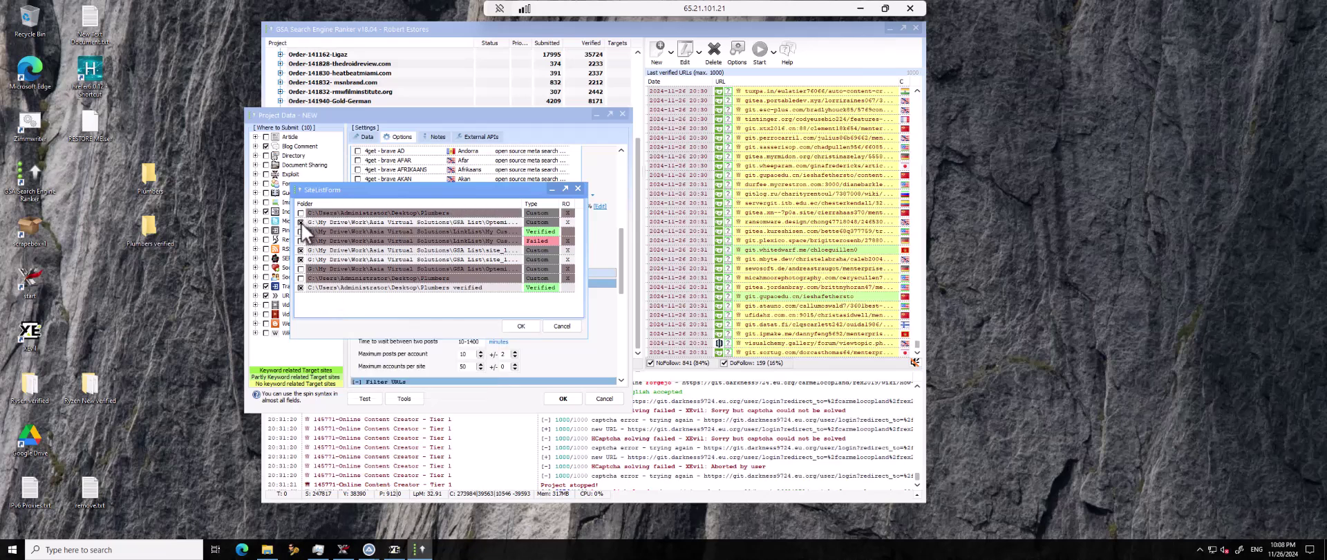
pyautogui.click(301, 222)
pyautogui.click(300, 250)
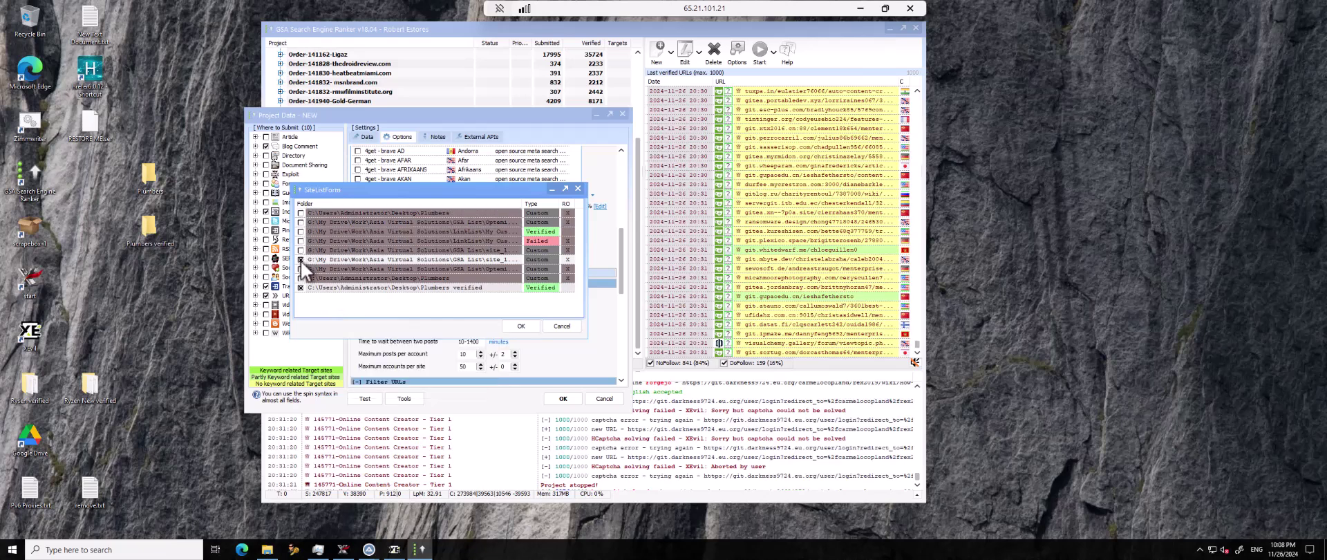
pyautogui.click(301, 259)
pyautogui.click(301, 268)
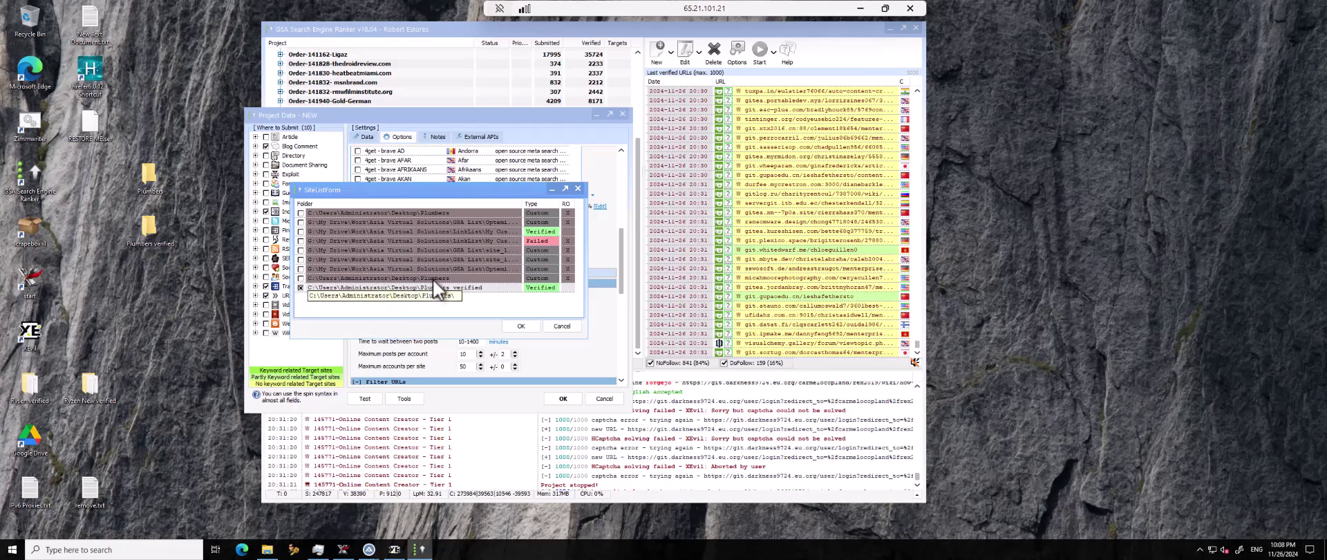
pyautogui.click(300, 278)
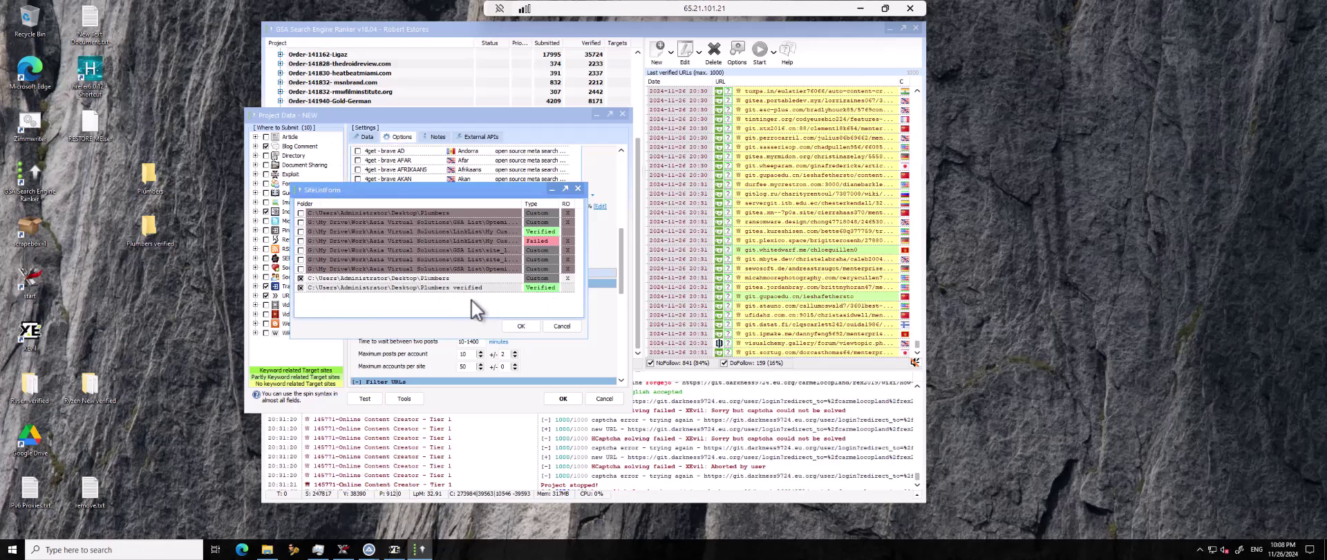
pyautogui.click(522, 325)
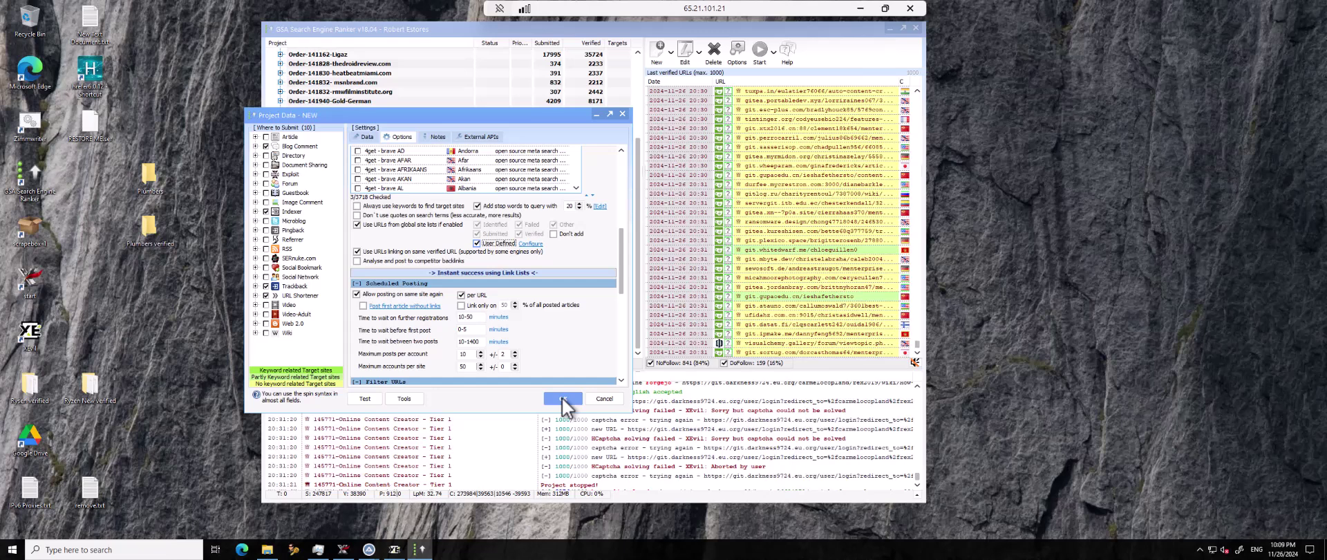
pyautogui.click(603, 399)
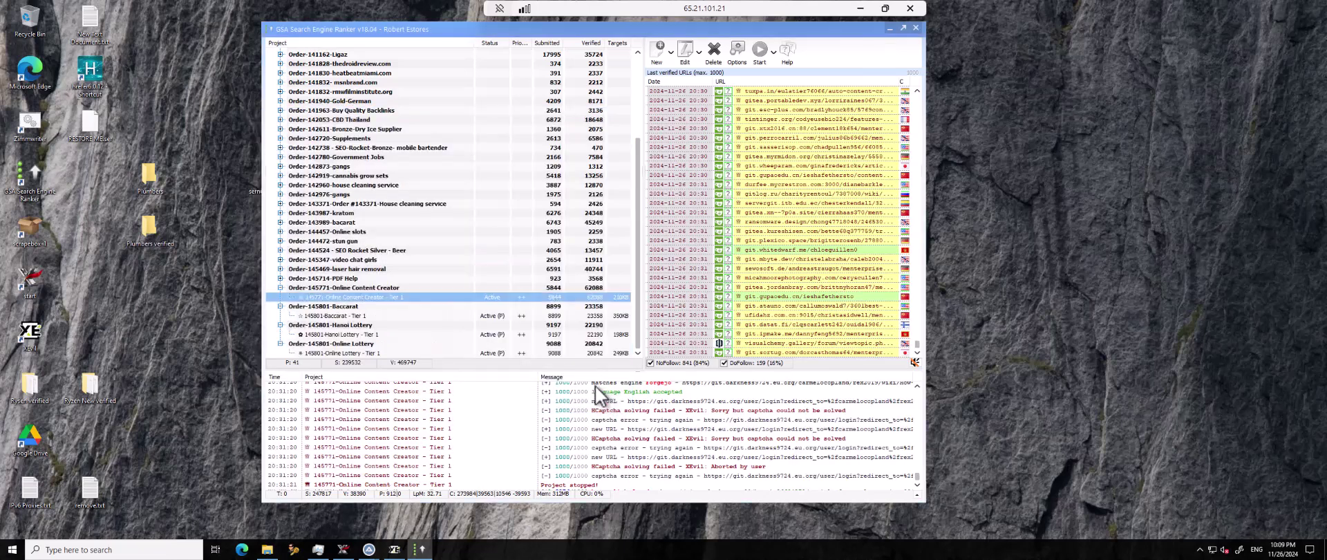
# Review the site list folders and their types in the global settings, and close the settings.
pyautogui.click(737, 52)
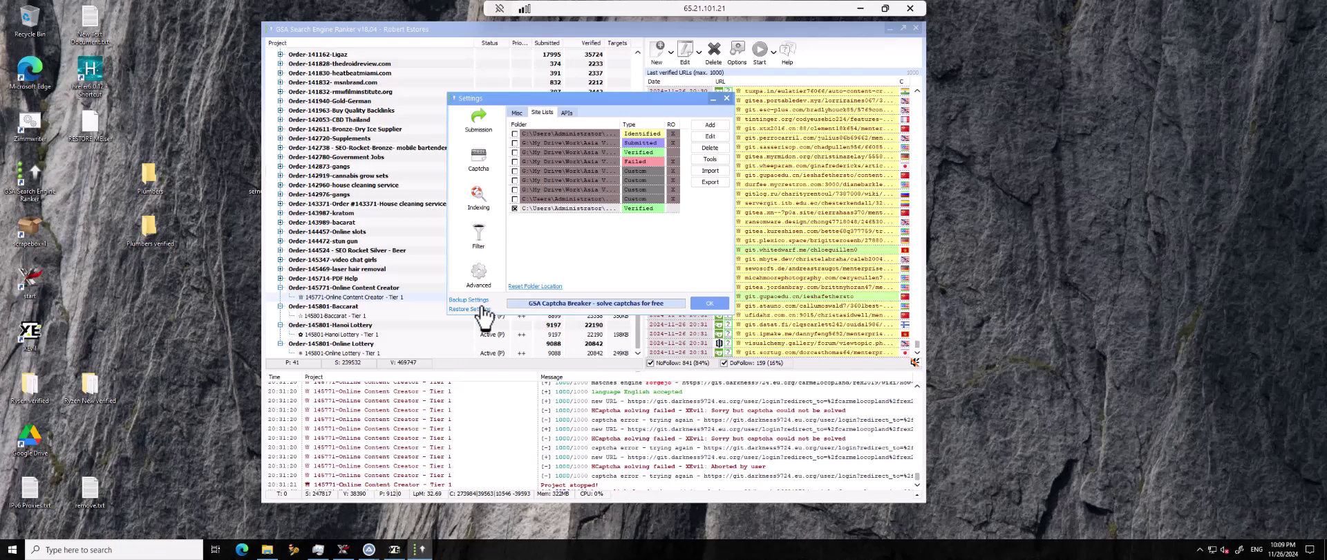
pyautogui.click(634, 245)
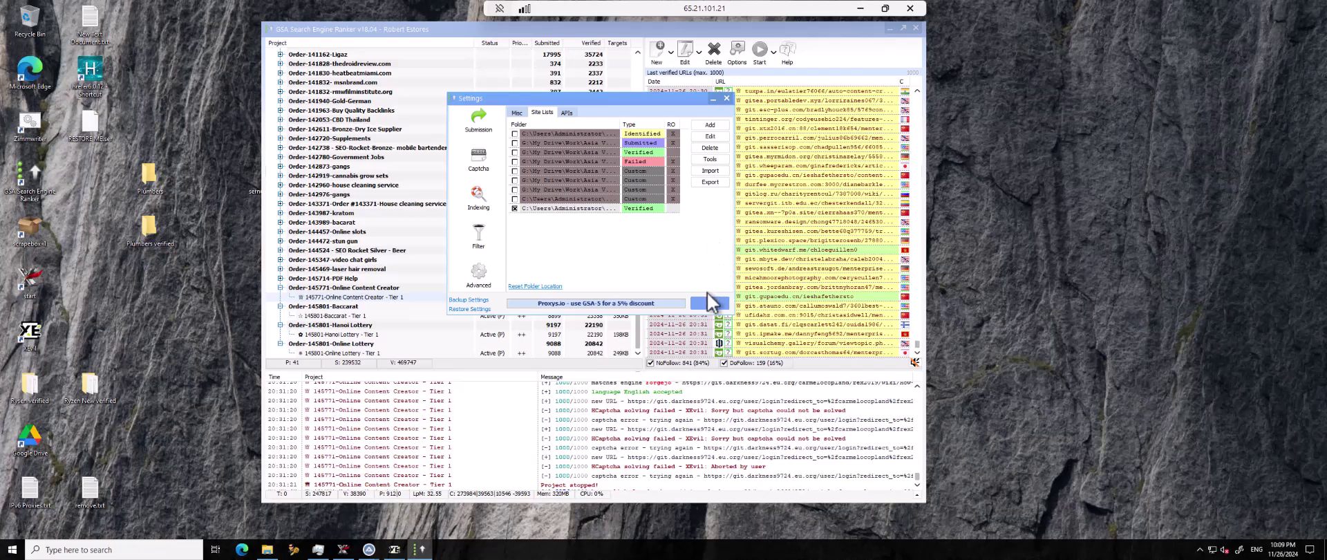
pyautogui.click(709, 303)
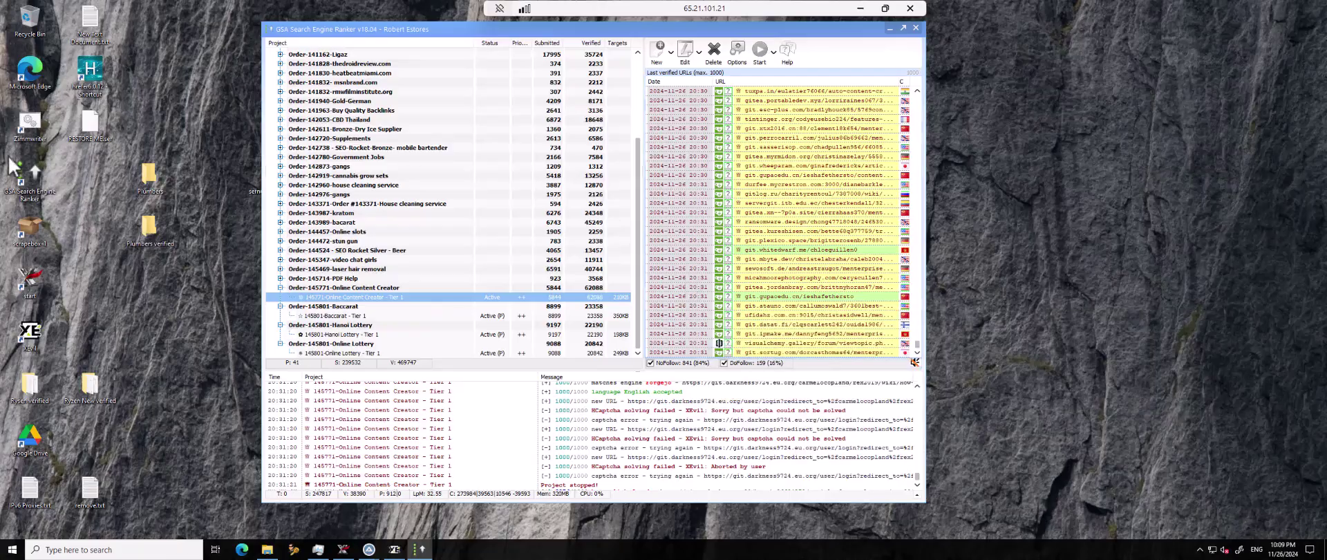